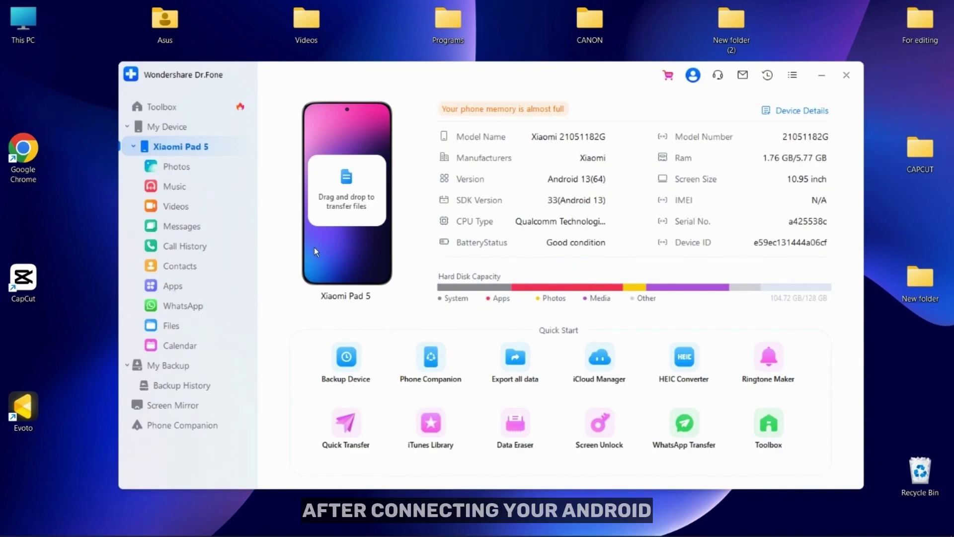
# - Select items in a device section and choose an export option from the toolbar menu
pyautogui.click(208, 168)
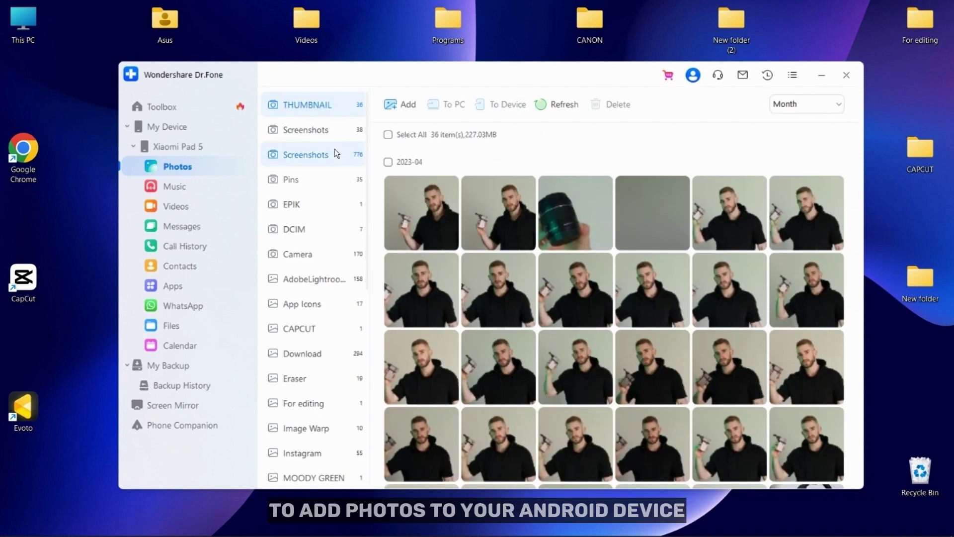
pyautogui.click(407, 104)
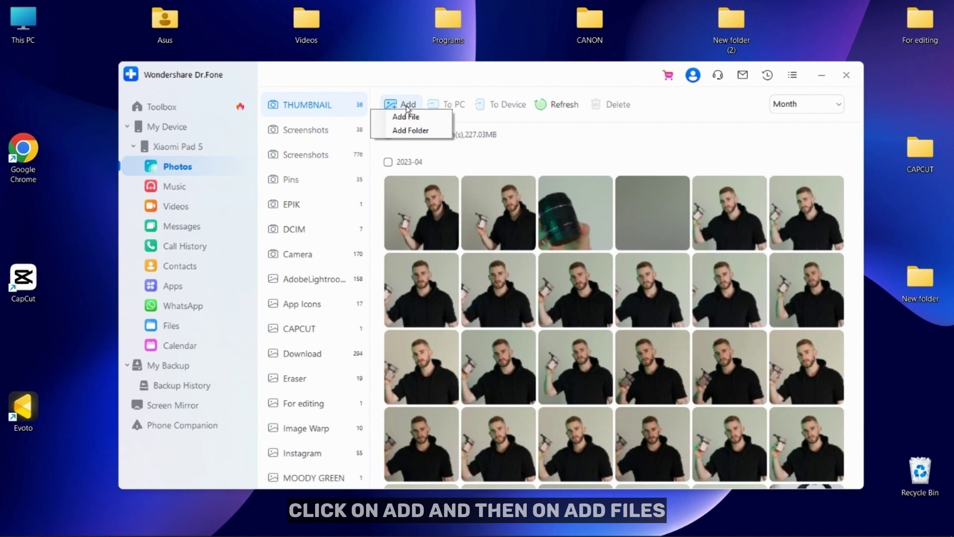
pyautogui.click(405, 116)
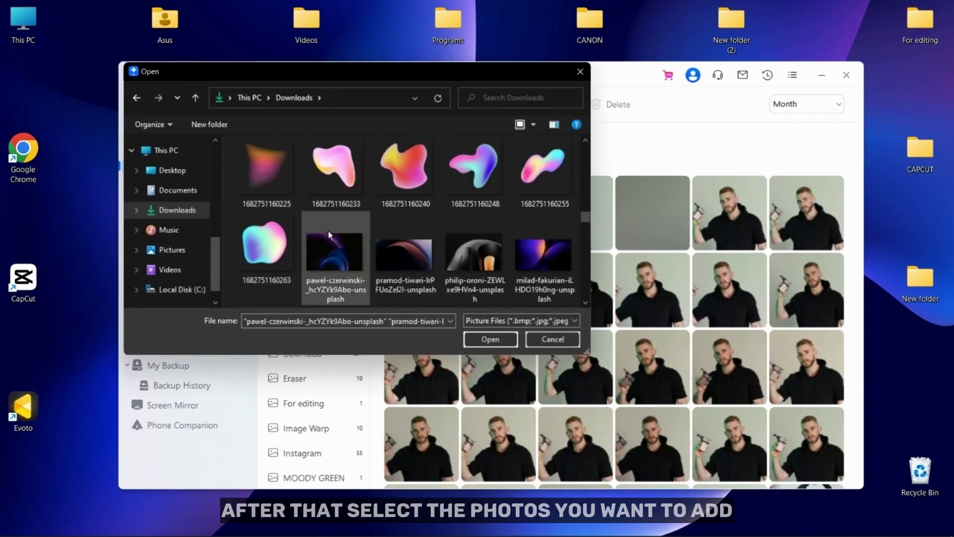
pyautogui.moveTo(306, 226); pyautogui.dragTo(539, 255)
pyautogui.click(505, 337)
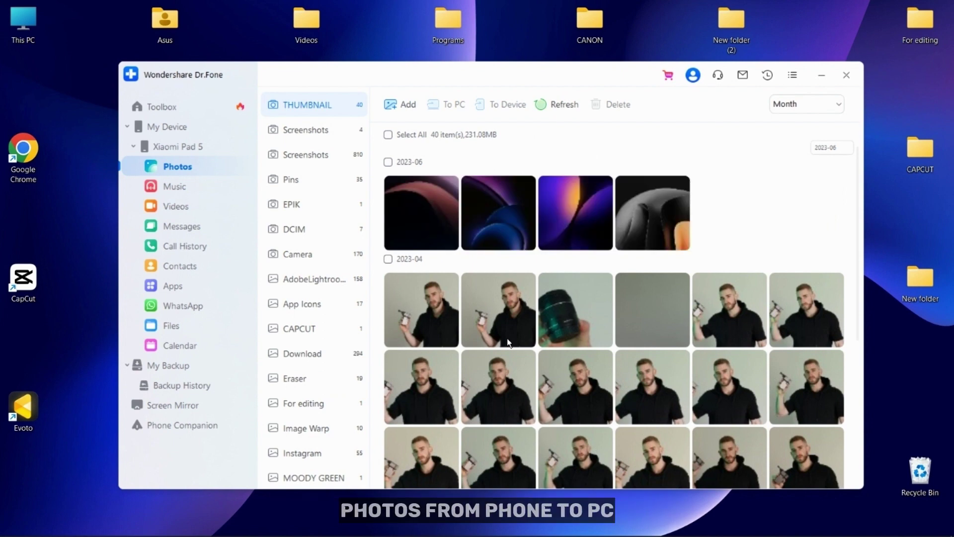
# - Pick a destination folder for the export, confirm it and dismiss the success notice
pyautogui.scroll(-1, 520, 315)
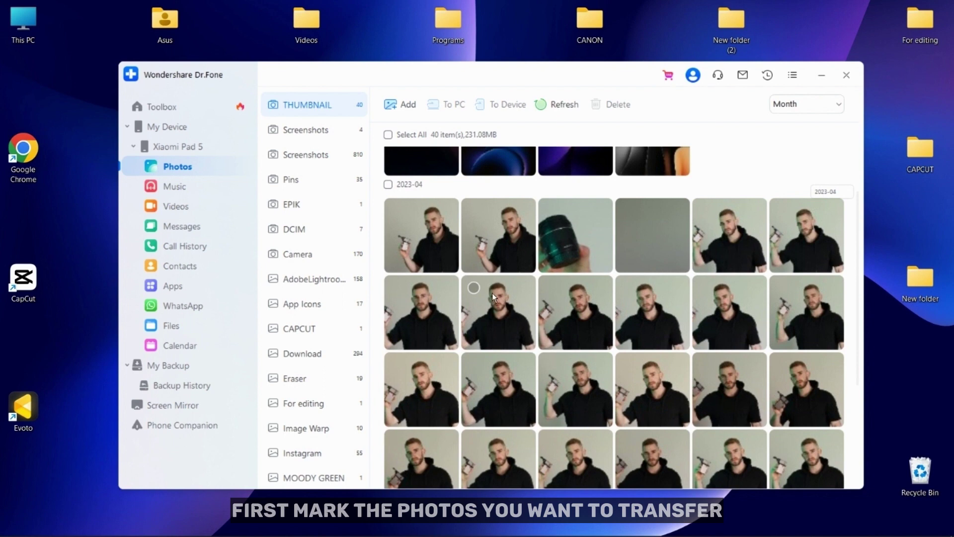
pyautogui.click(473, 287)
pyautogui.click(551, 288)
pyautogui.click(550, 210)
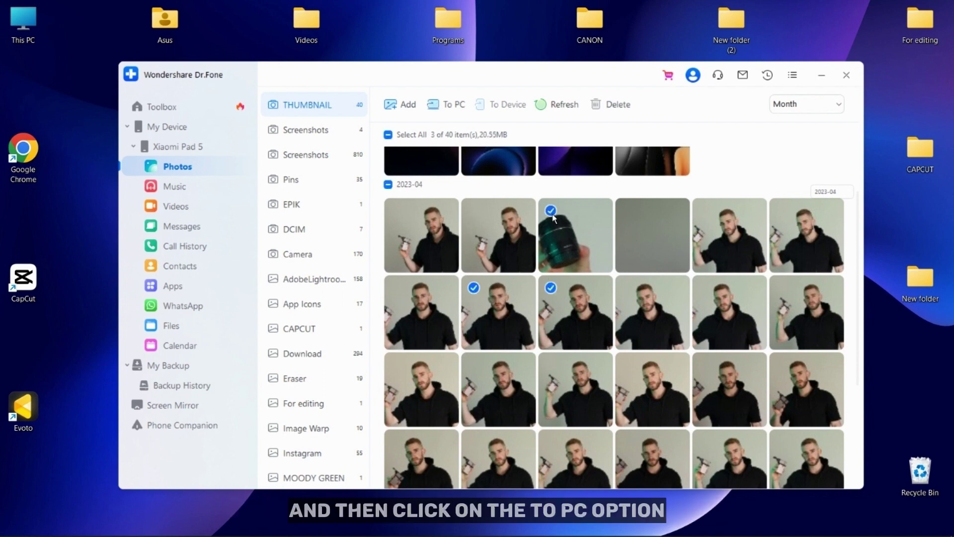
pyautogui.click(459, 106)
pyautogui.click(431, 351)
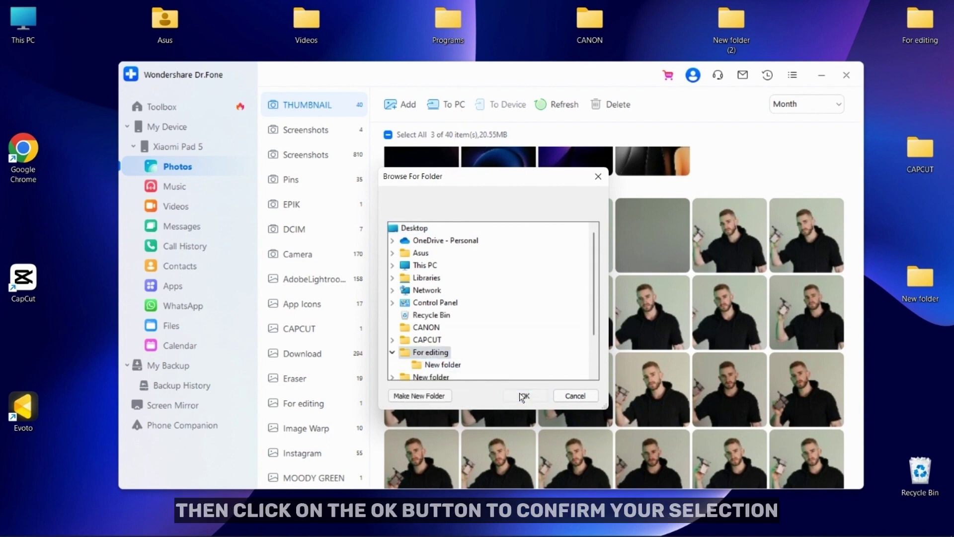
pyautogui.click(520, 392)
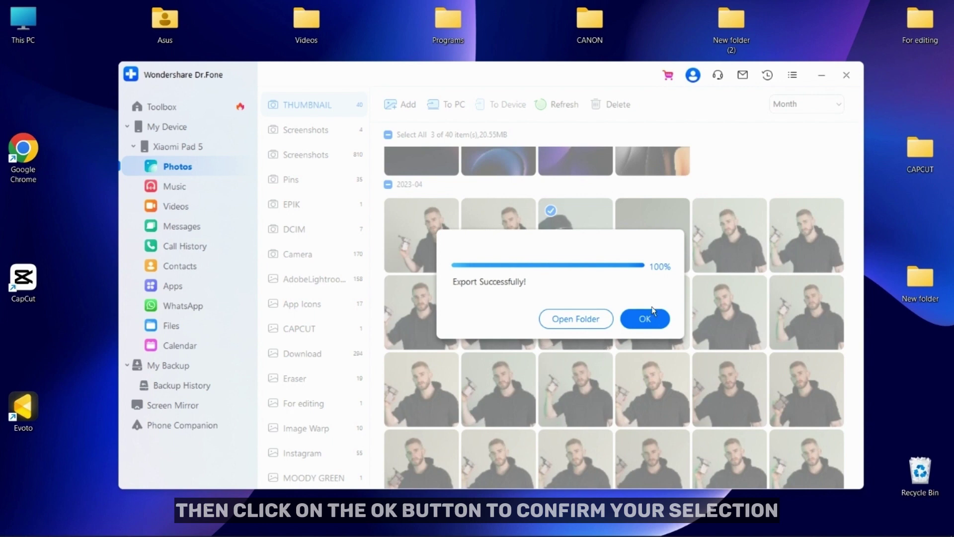
pyautogui.click(646, 318)
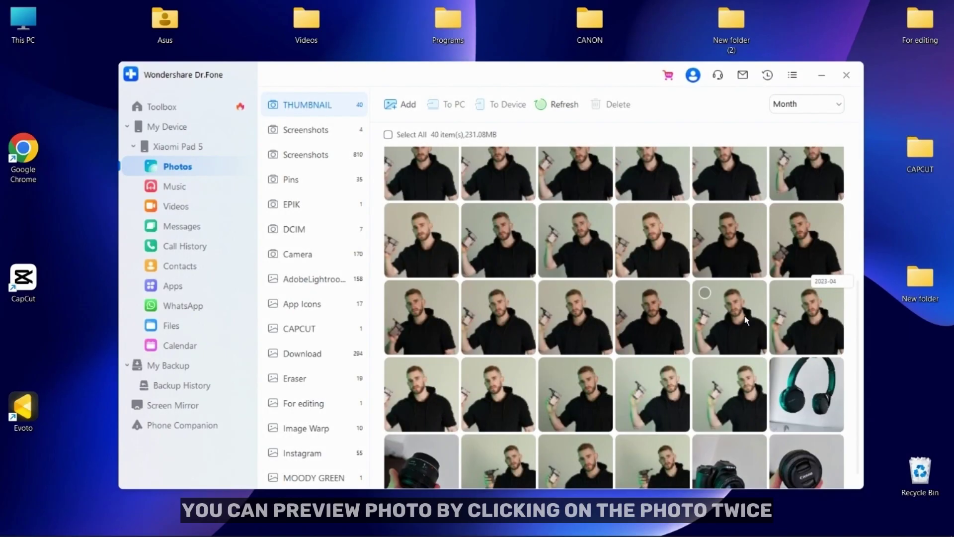
# - Open an item and operate the controls at the bottom of its window
pyautogui.doubleClick(744, 315)
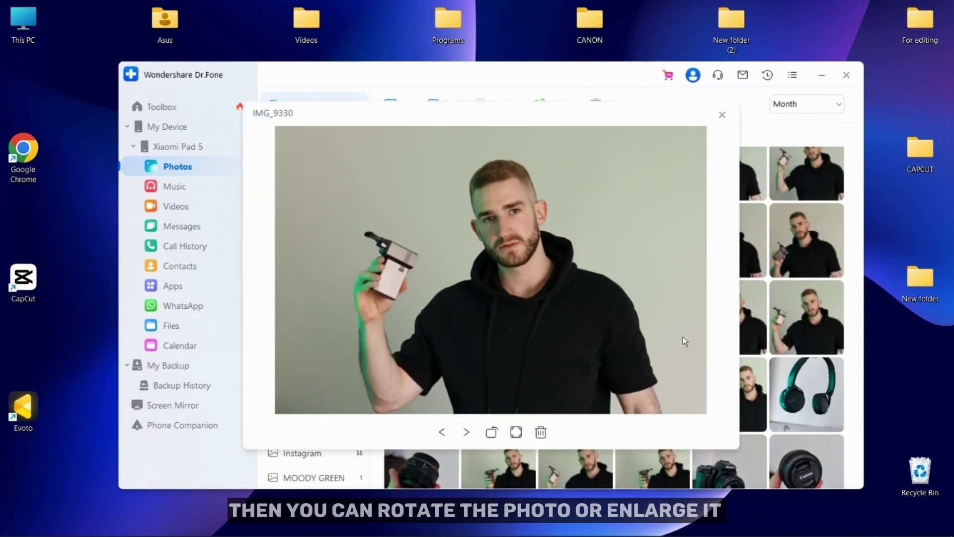
pyautogui.click(490, 433)
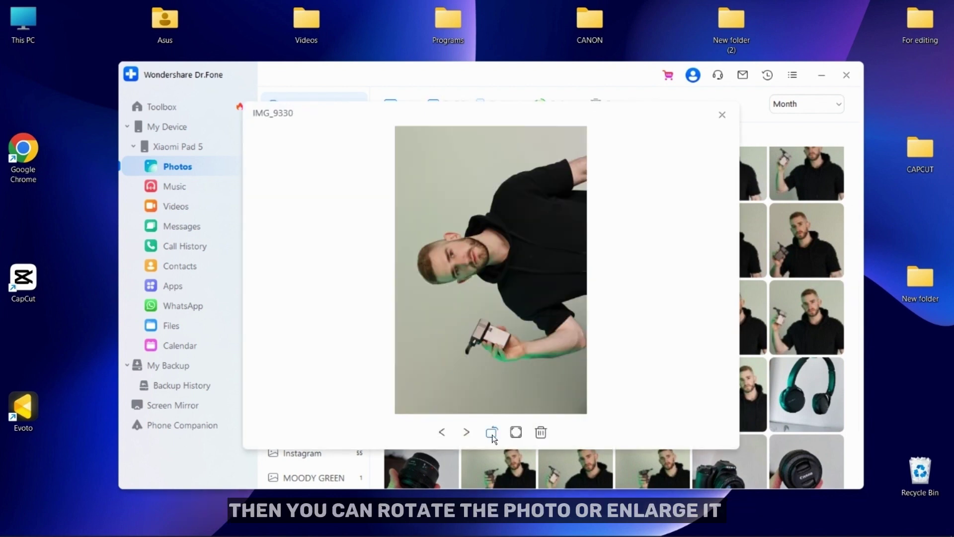
pyautogui.click(492, 435)
pyautogui.click(492, 434)
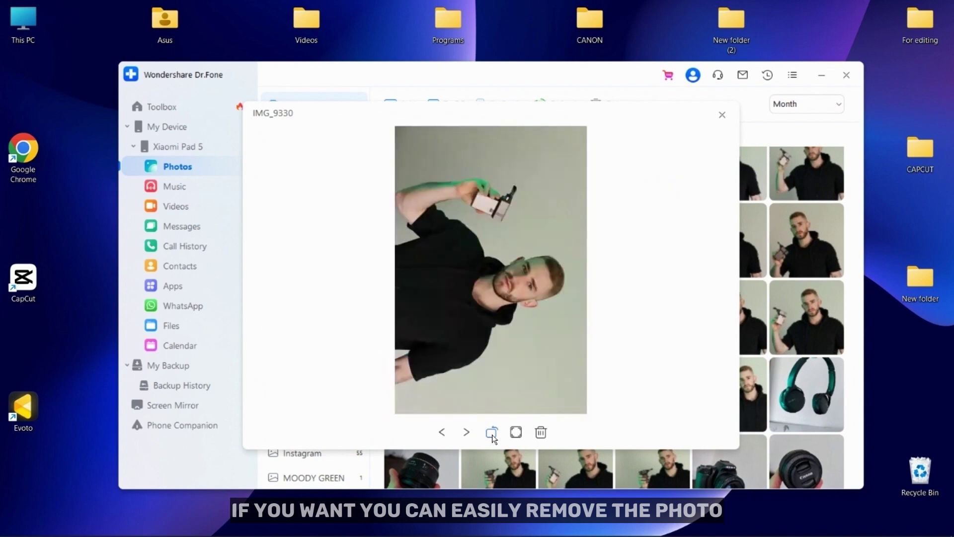
pyautogui.click(492, 435)
pyautogui.click(514, 432)
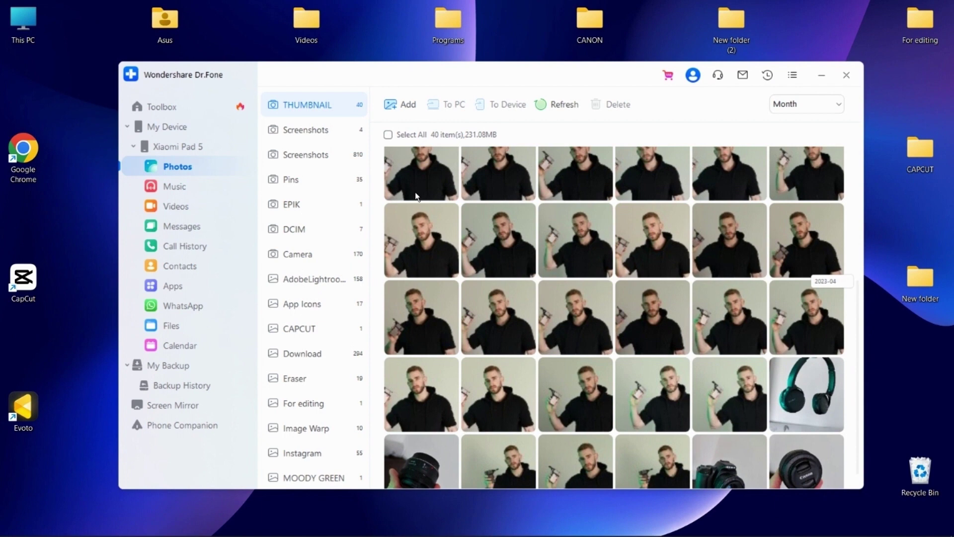
# - Switch to another sidebar section and export its selected items to a PC folder
pyautogui.click(221, 205)
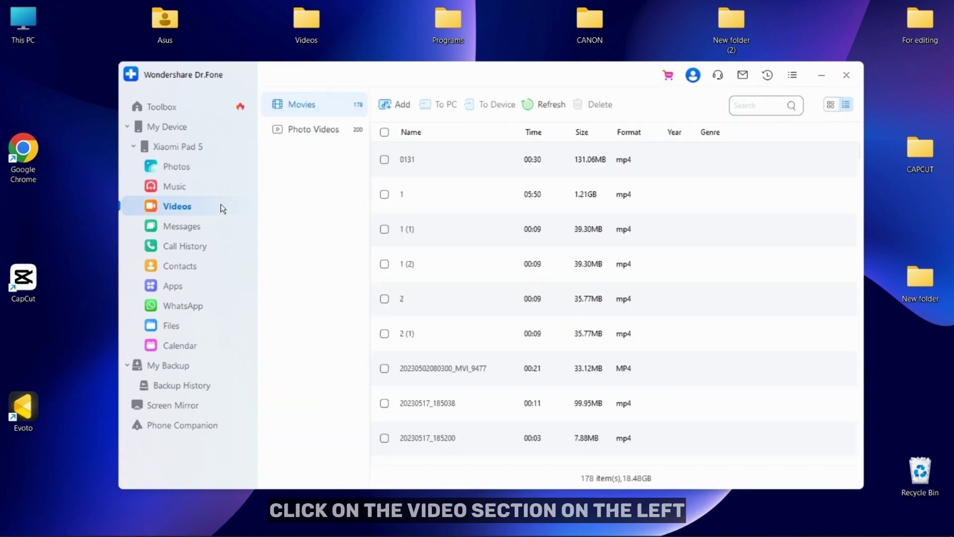
pyautogui.click(408, 114)
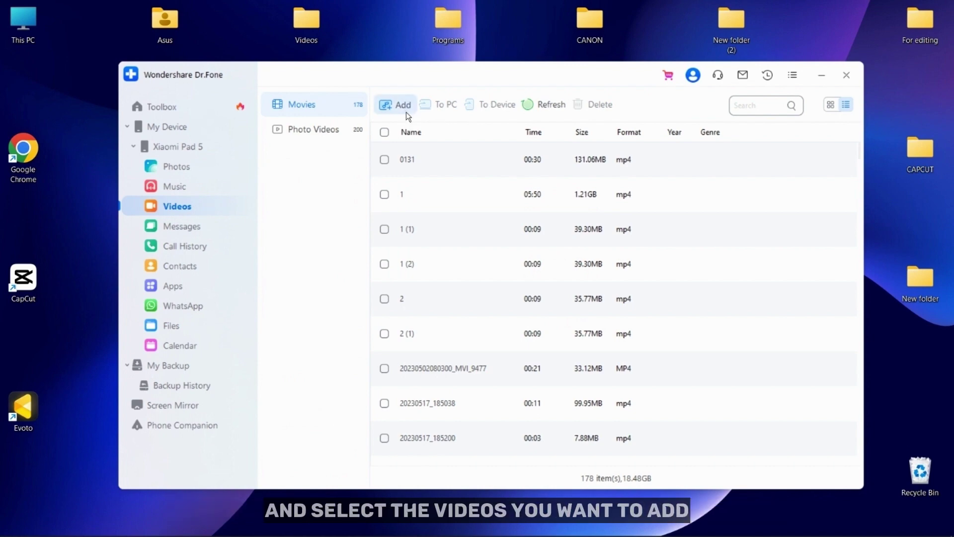
pyautogui.click(384, 159)
pyautogui.click(438, 110)
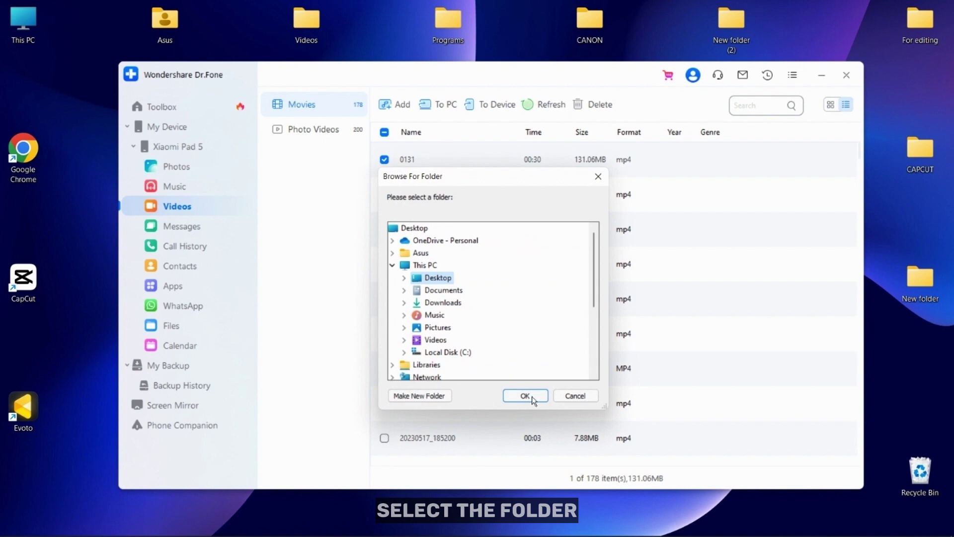
pyautogui.click(530, 397)
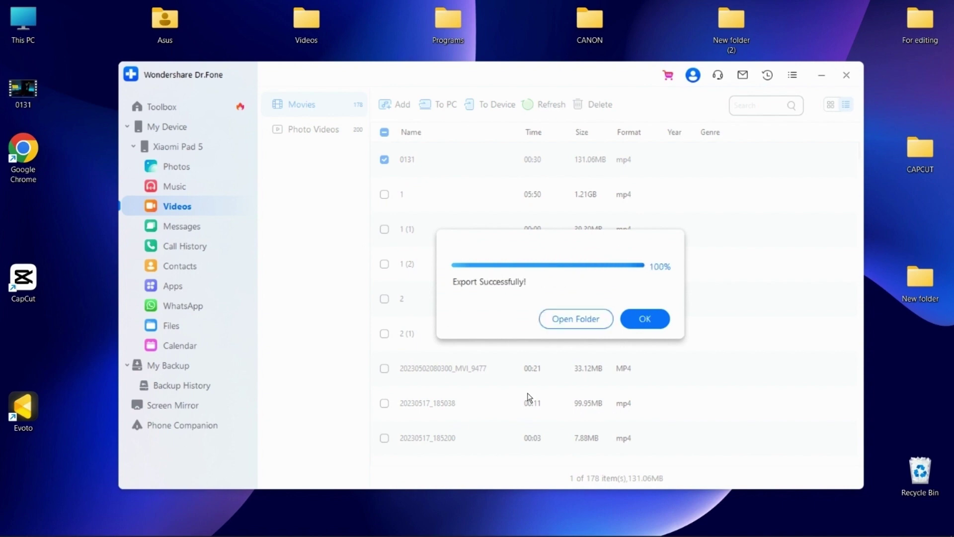
pyautogui.click(644, 318)
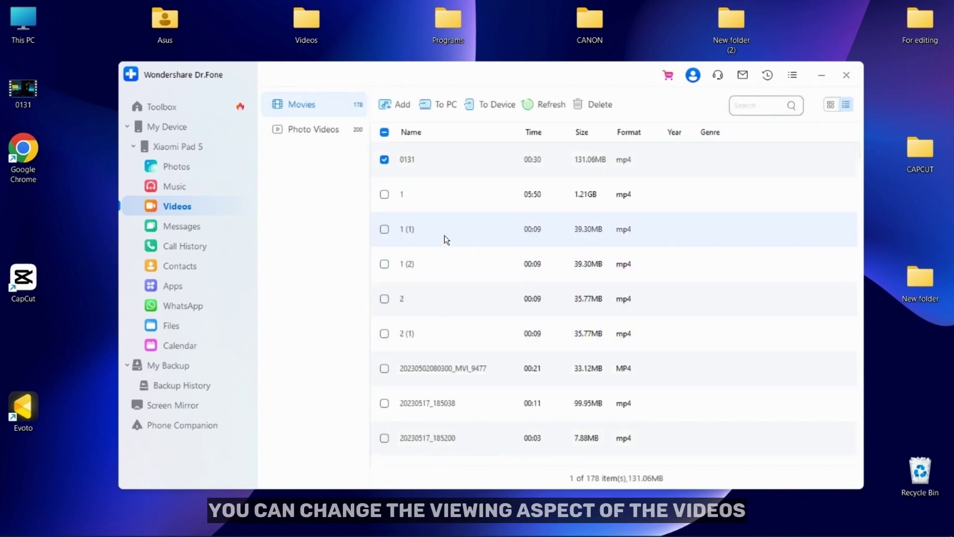
# - Use the top-right toolbar controls and confirm the resulting prompt
pyautogui.click(846, 106)
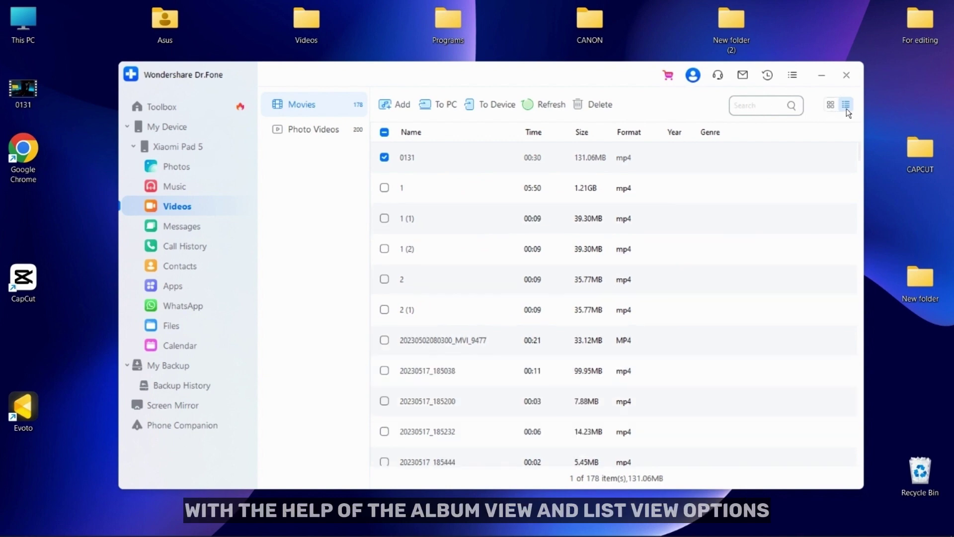
pyautogui.click(830, 106)
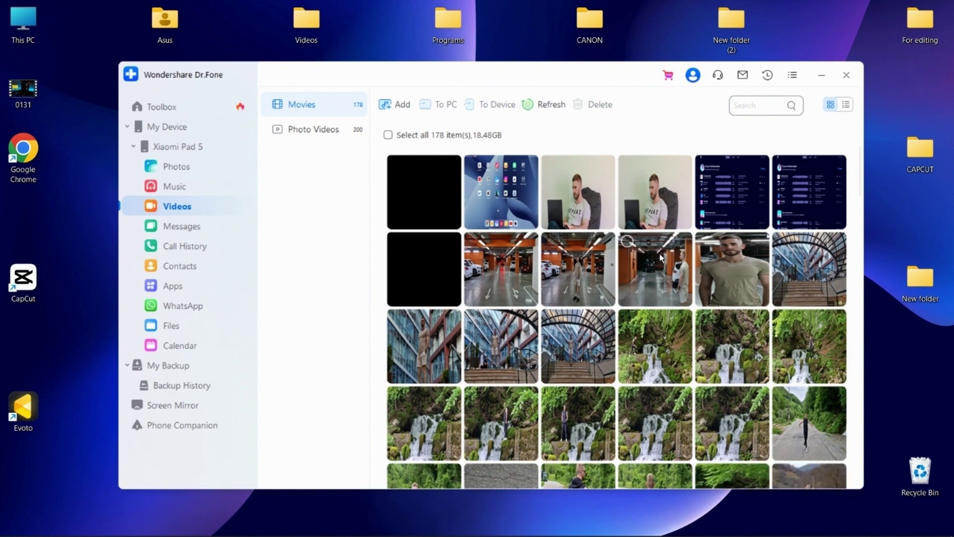
pyautogui.click(546, 164)
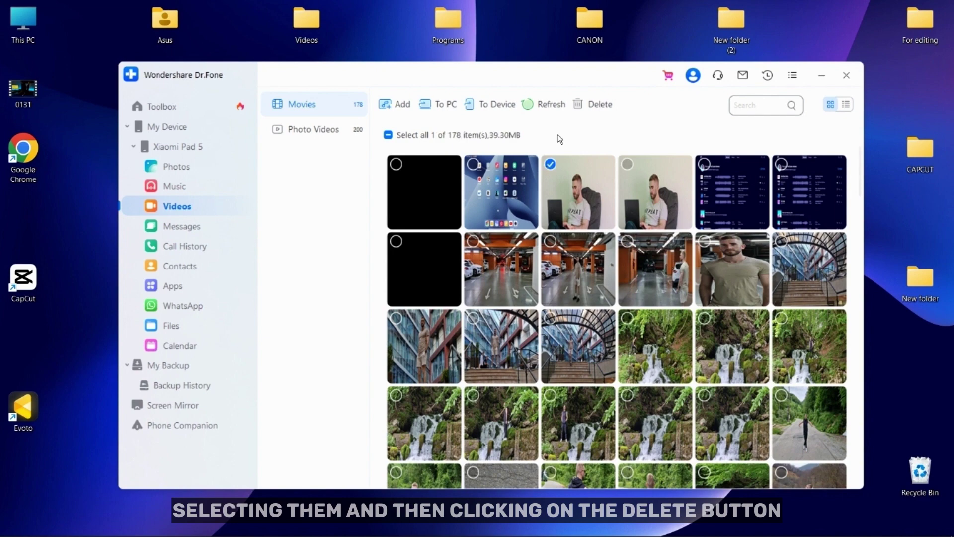
pyautogui.click(597, 105)
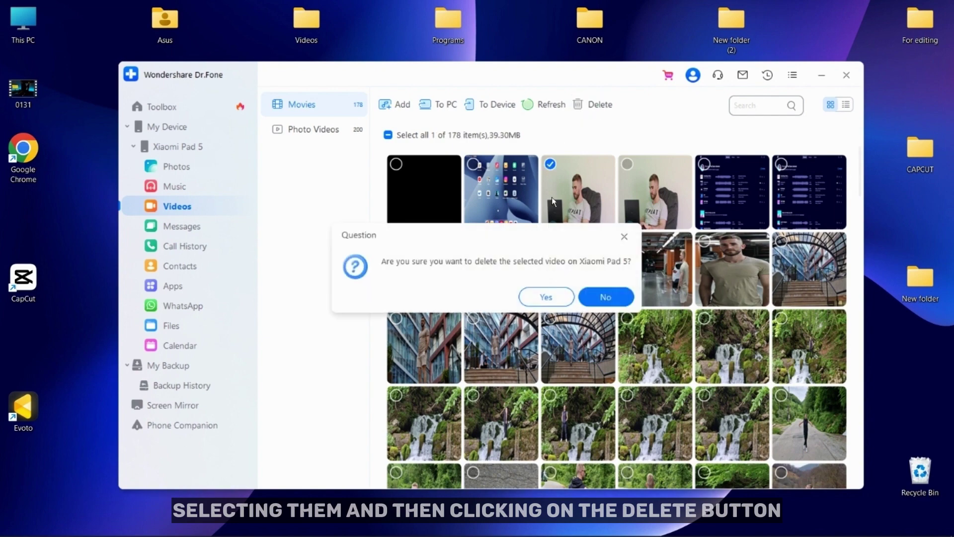
pyautogui.click(544, 294)
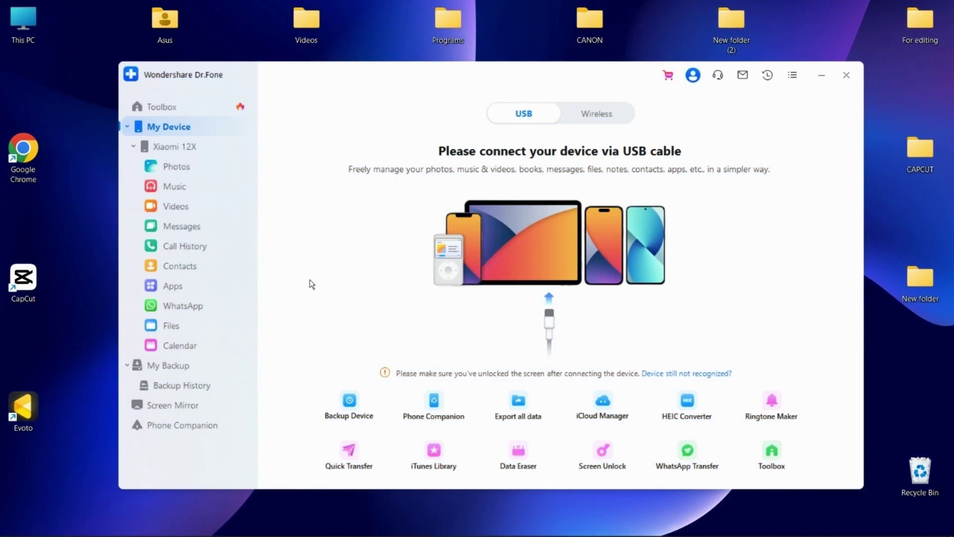
# - Switch to another section and export a selected item through the toolbar dropdown
pyautogui.click(238, 226)
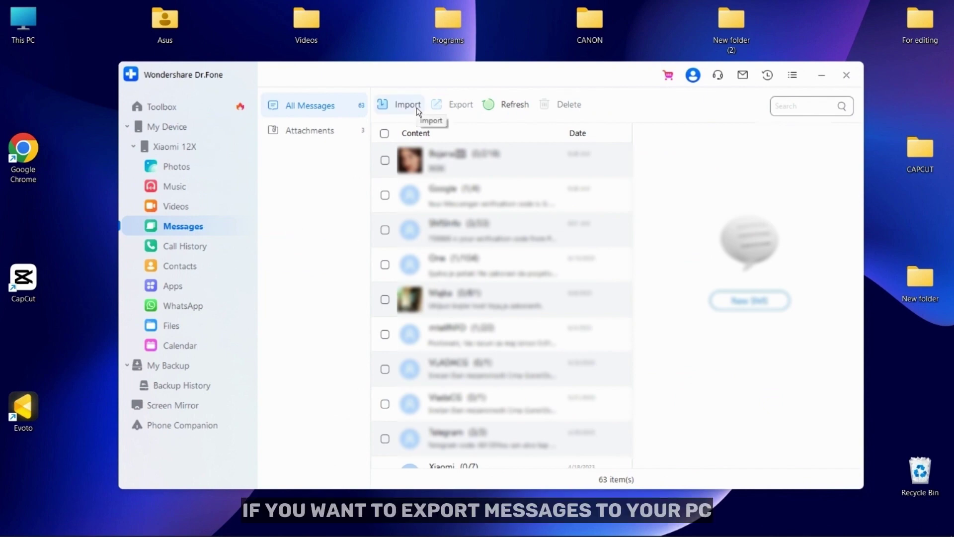
pyautogui.click(385, 299)
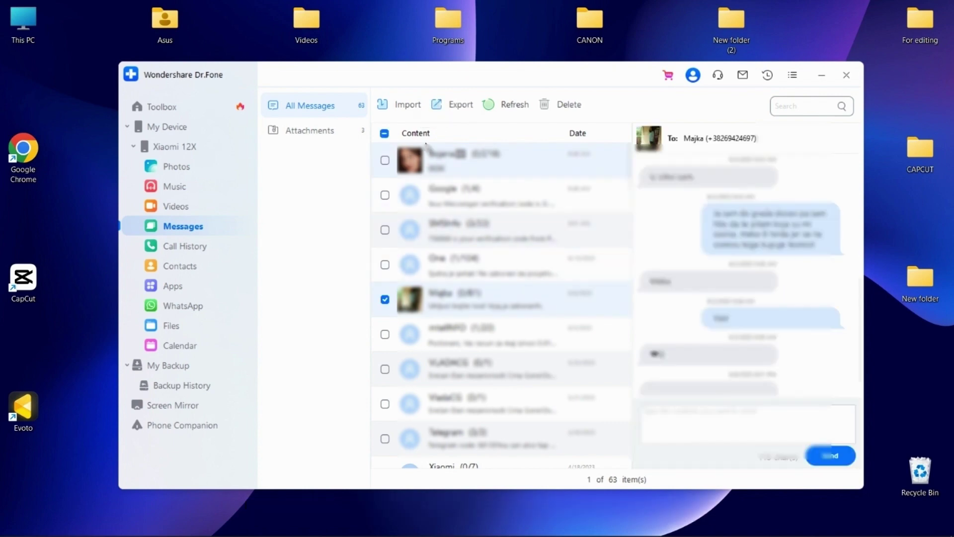
pyautogui.click(452, 104)
pyautogui.click(444, 134)
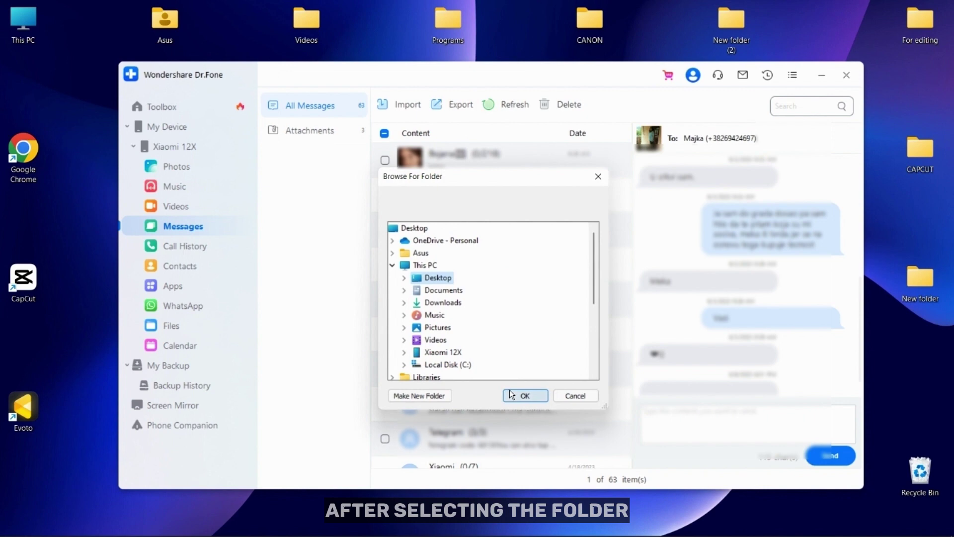
pyautogui.click(512, 395)
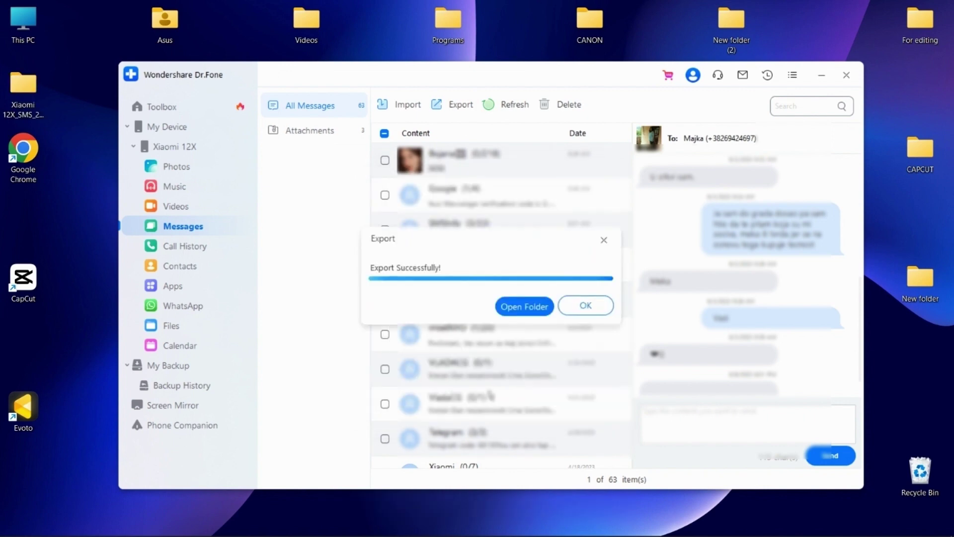
pyautogui.click(585, 305)
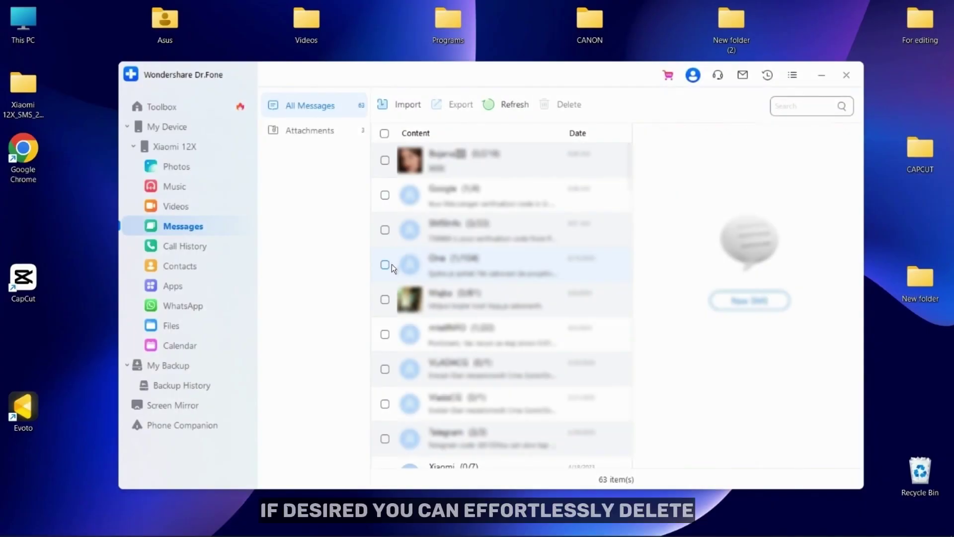
# - Delete the checked conversation, confirming Yes and dismissing the default-SMS-app notice
pyautogui.click(385, 264)
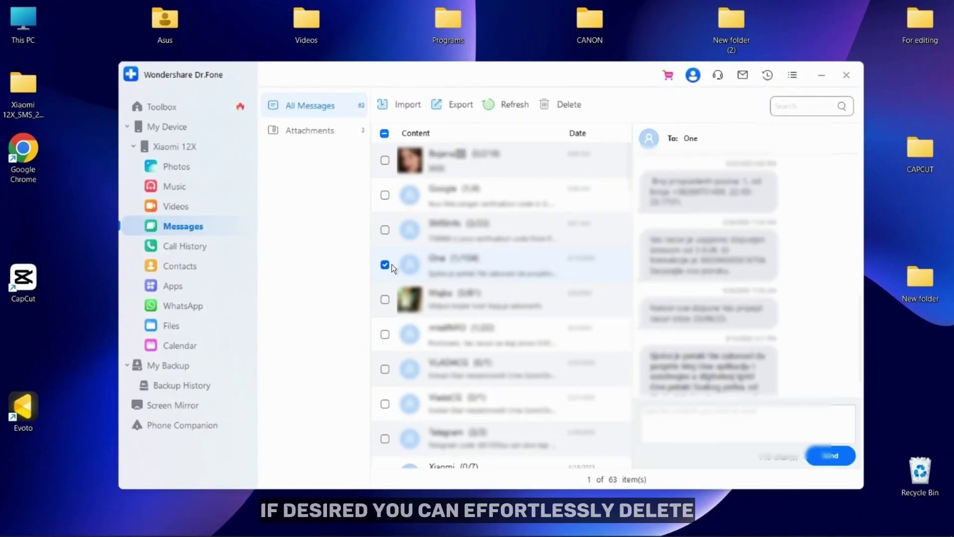
pyautogui.click(573, 105)
pyautogui.click(556, 302)
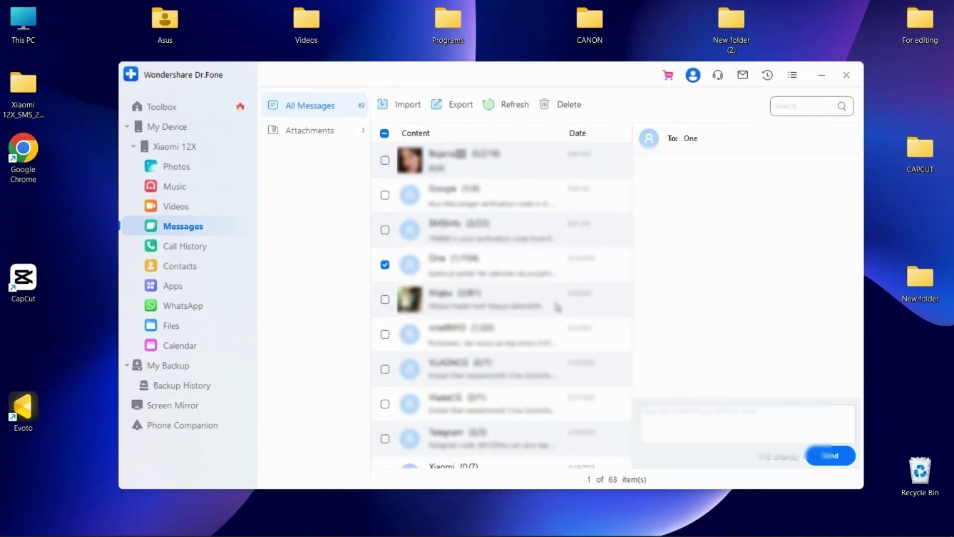
pyautogui.click(559, 302)
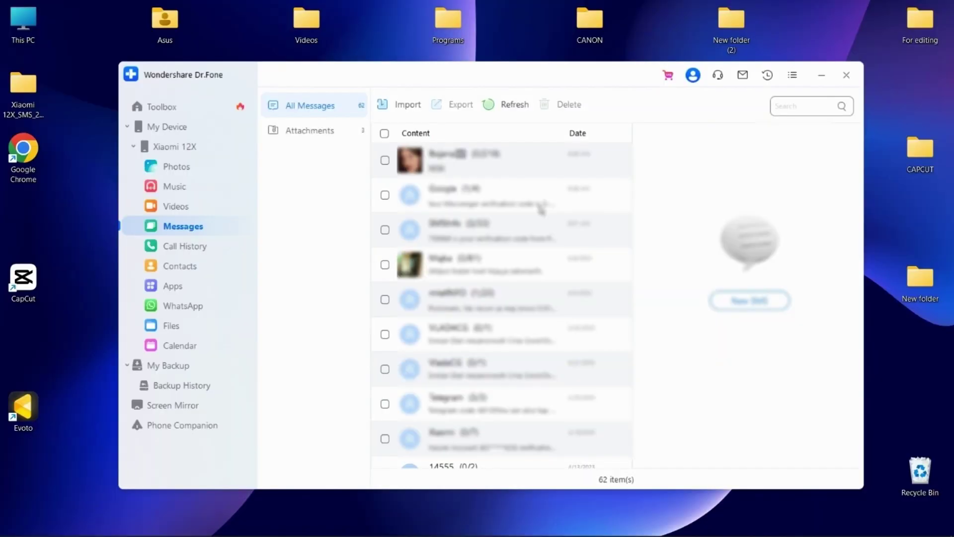
# - Open another contact's chat thread, scroll through it, and close it again
pyautogui.click(529, 273)
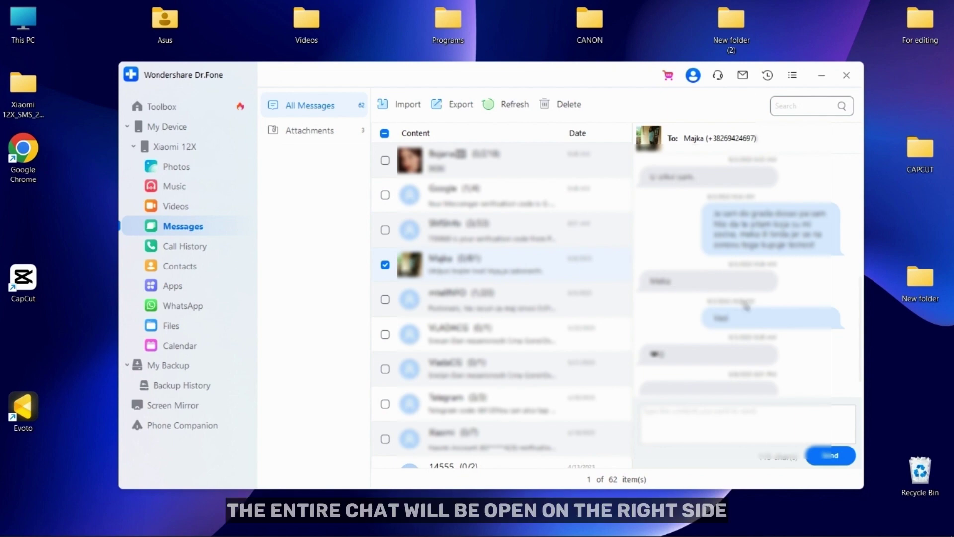
pyautogui.scroll(-1, 832, 307)
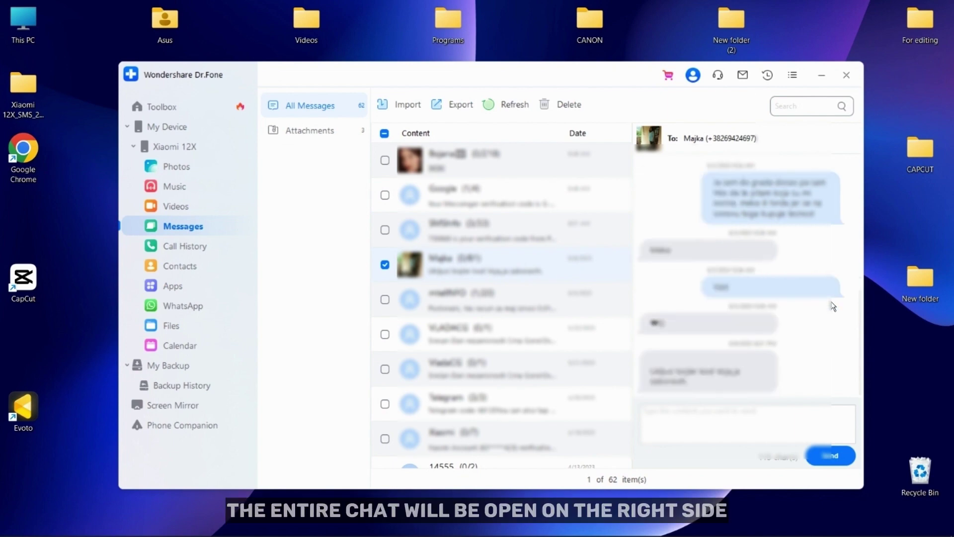
pyautogui.scroll(-5, 831, 305)
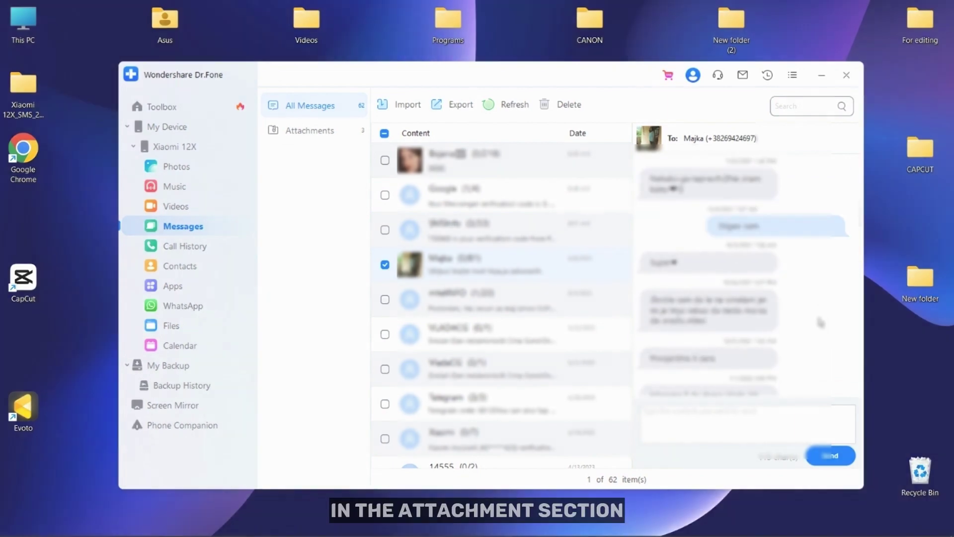
pyautogui.click(334, 183)
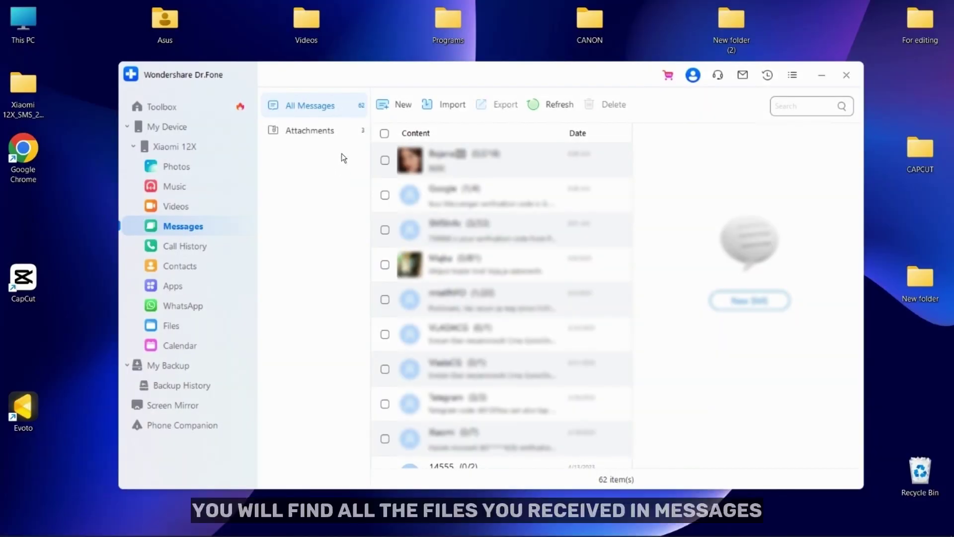
# - Export the second image under Attachments to Desktop > New folder (2)
pyautogui.click(347, 136)
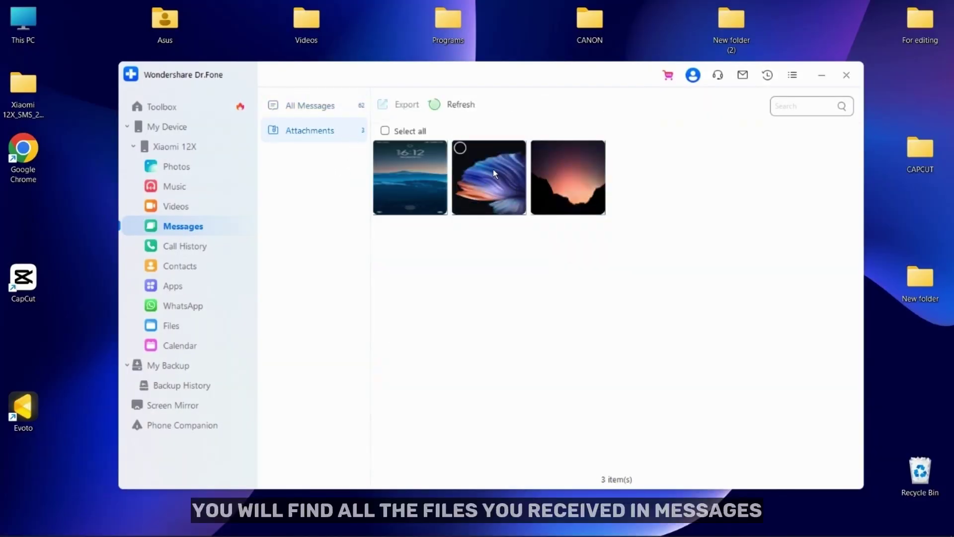
pyautogui.click(460, 148)
pyautogui.click(407, 105)
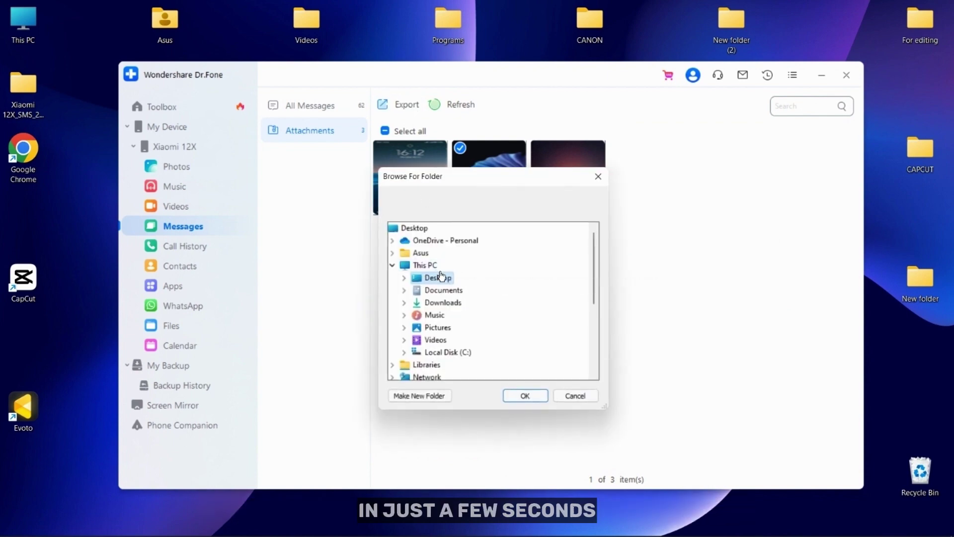
pyautogui.doubleClick(437, 277)
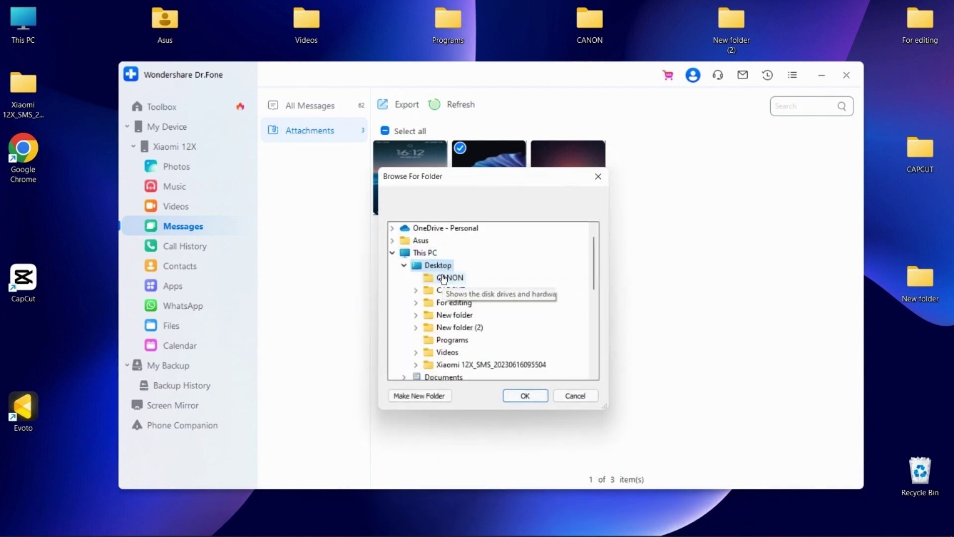
pyautogui.doubleClick(459, 328)
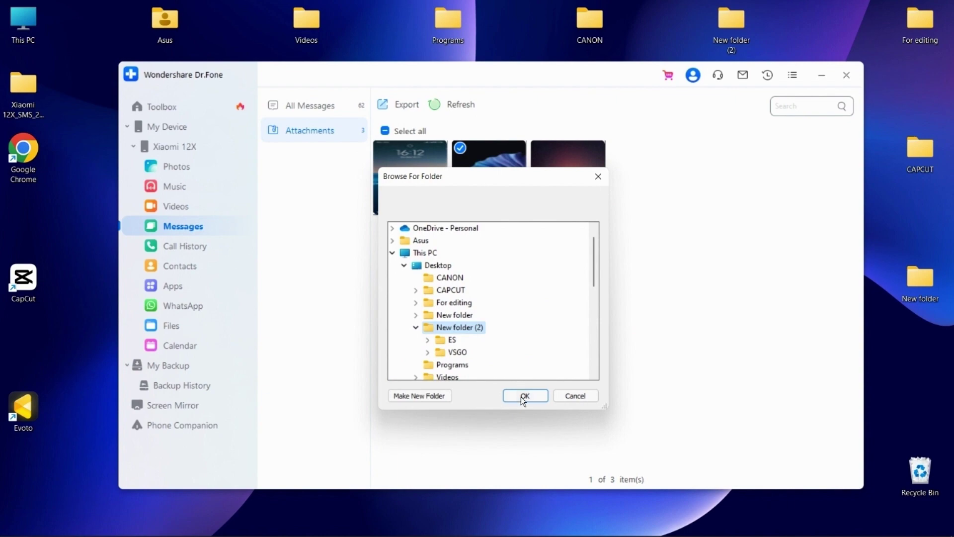
pyautogui.click(522, 397)
pyautogui.click(570, 311)
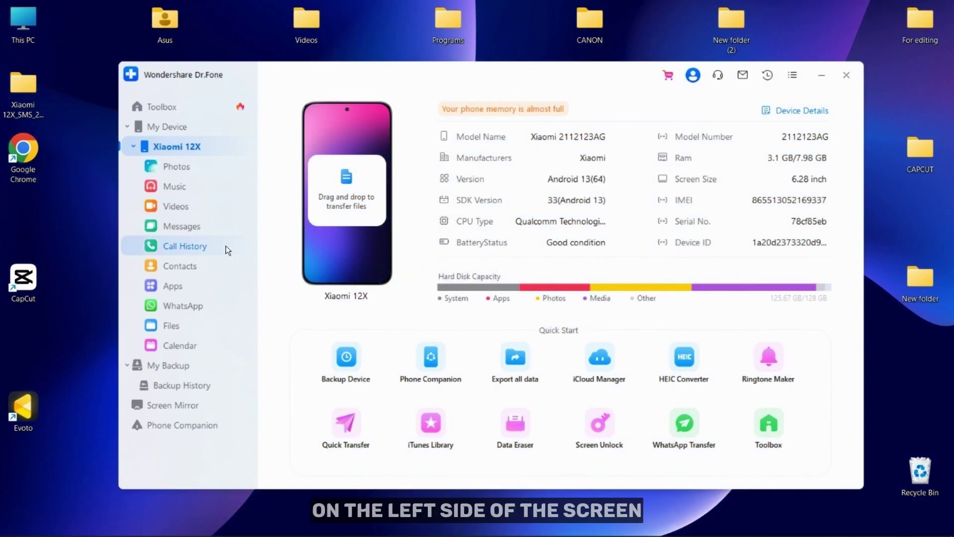
# - Select all 5729 records in Call History and show the CSV/Excel export choices
pyautogui.click(226, 246)
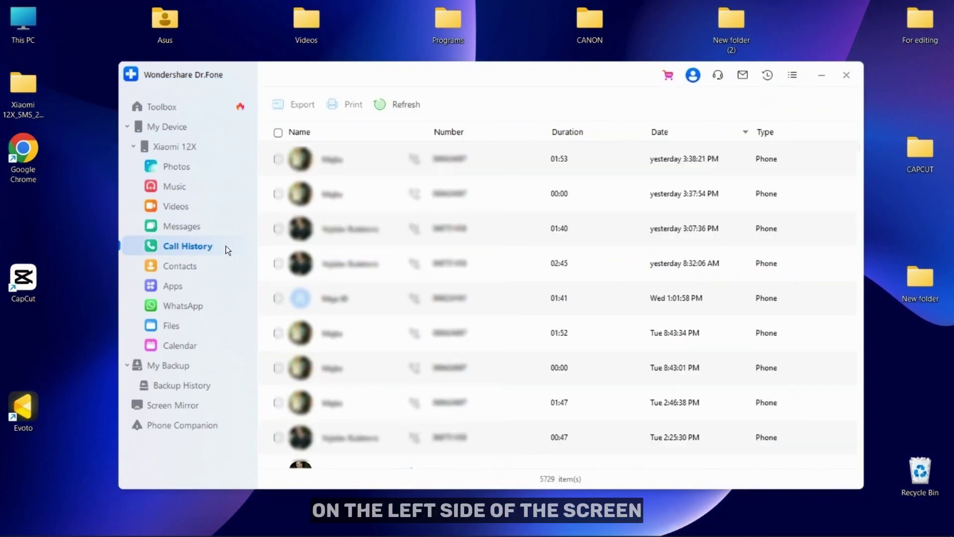
pyautogui.click(278, 133)
pyautogui.click(296, 104)
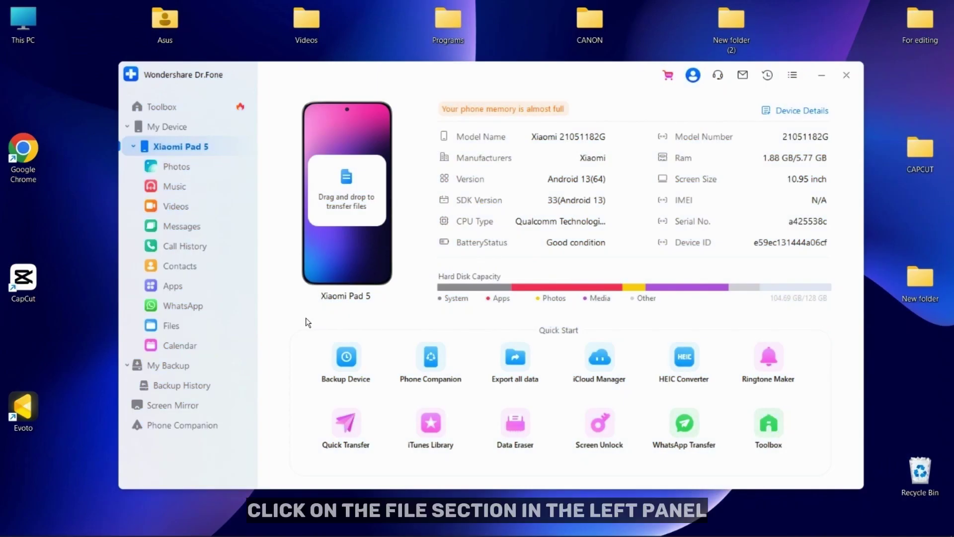
# - Upload Document 3 (2) from the PC's Downloads to the phone's /sdcard folder
pyautogui.click(232, 328)
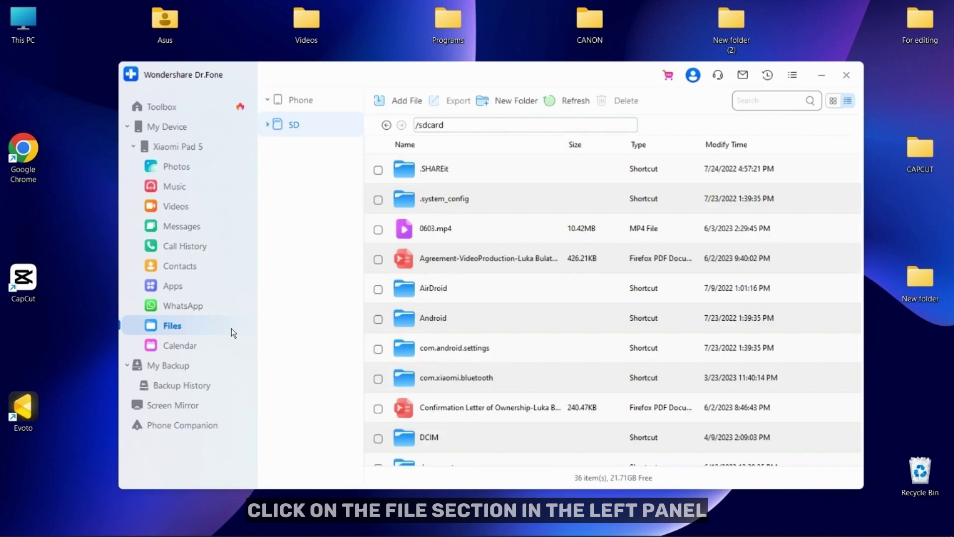
pyautogui.click(420, 100)
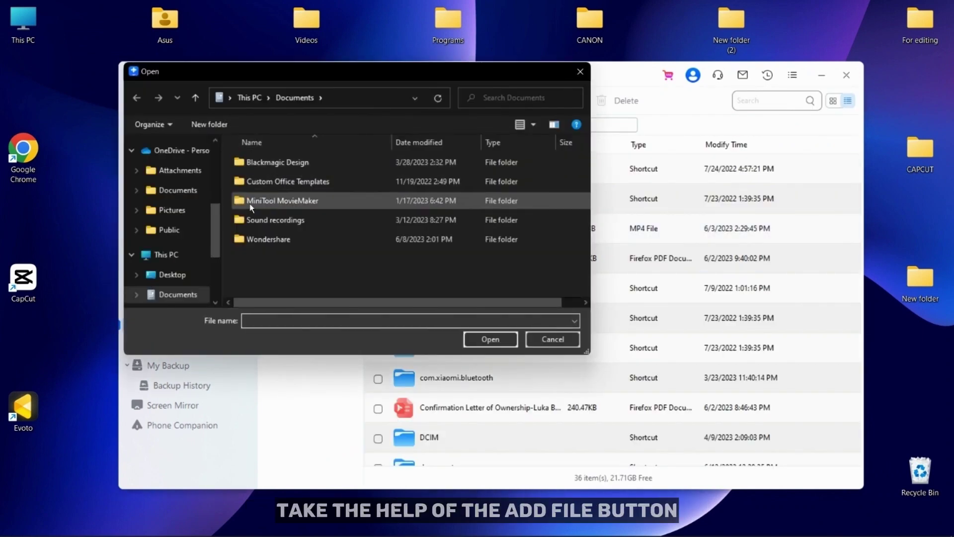
pyautogui.click(171, 289)
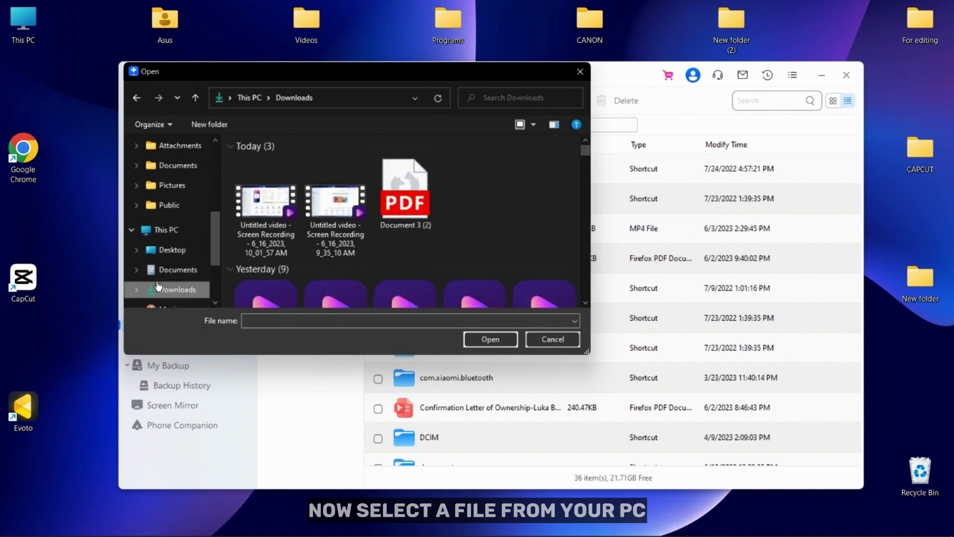
pyautogui.doubleClick(405, 194)
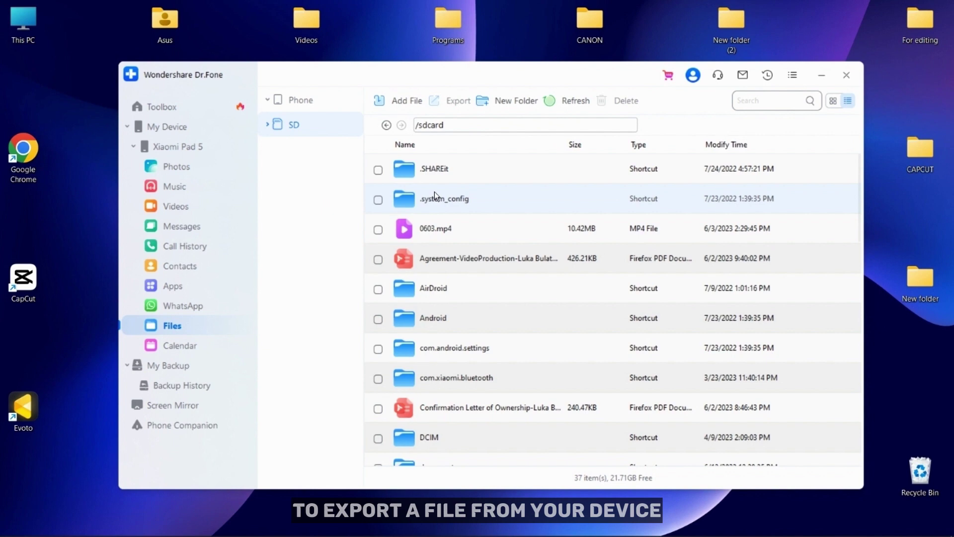
# - Export the 426.21KB Agreement PDF from /sdcard to the PC Desktop
pyautogui.click(378, 259)
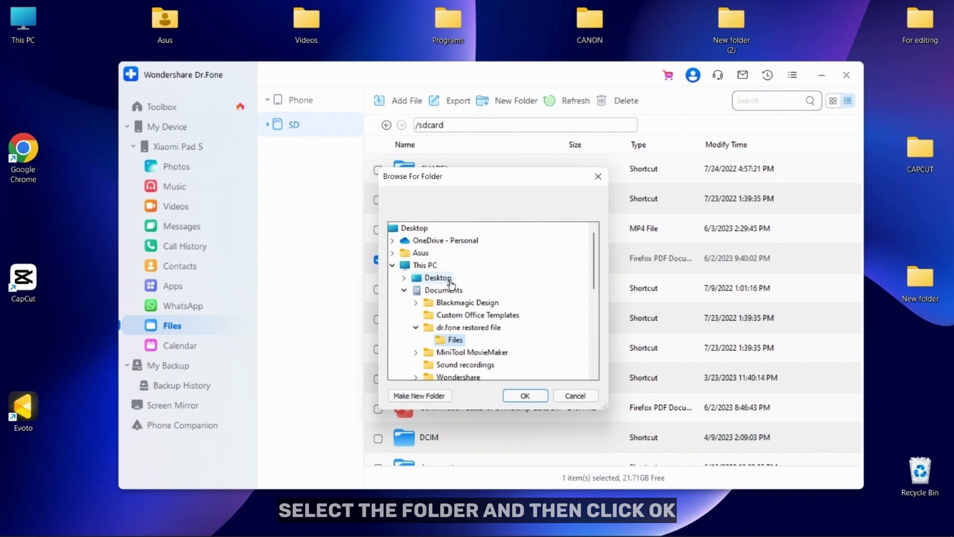
pyautogui.click(450, 282)
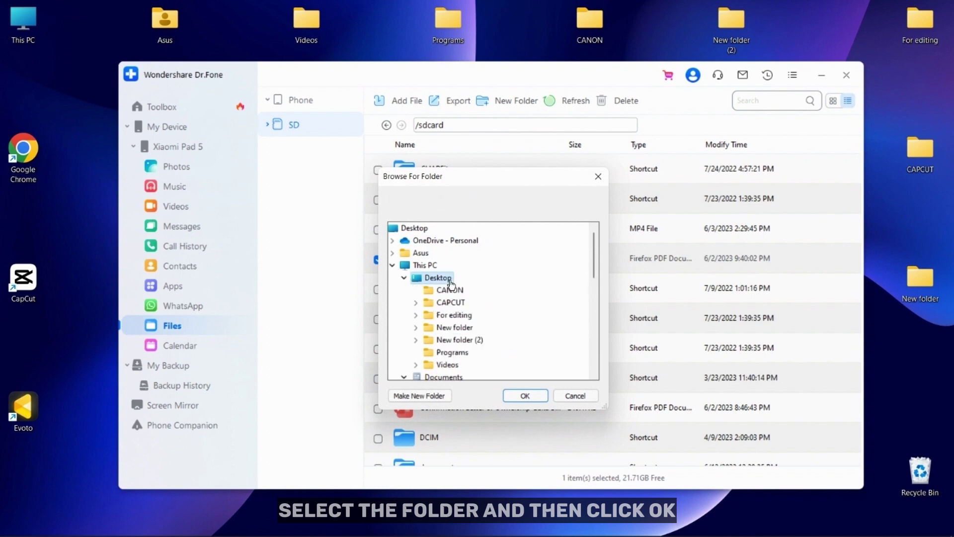
pyautogui.click(538, 395)
pyautogui.click(645, 320)
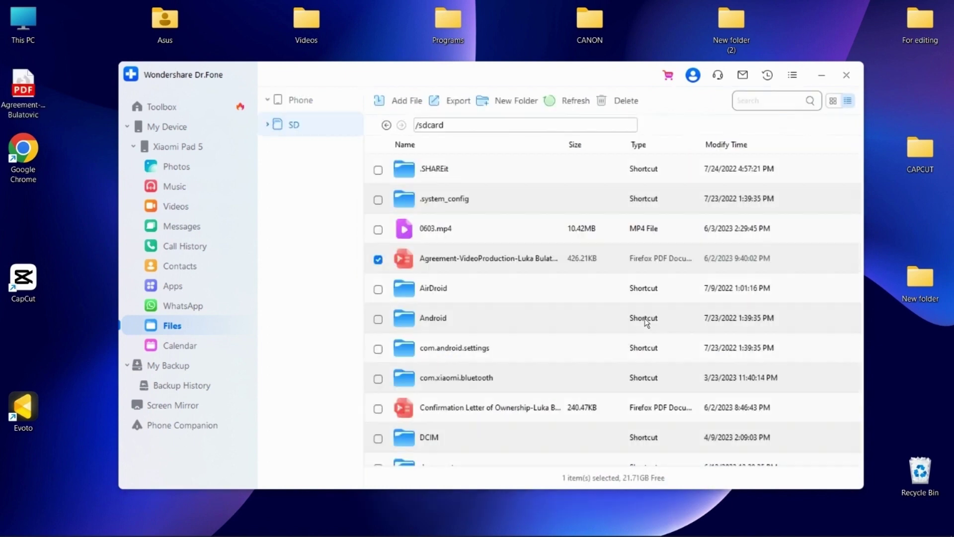
# - Create a new folder named 'Photo editing' on the sdcard
pyautogui.click(378, 262)
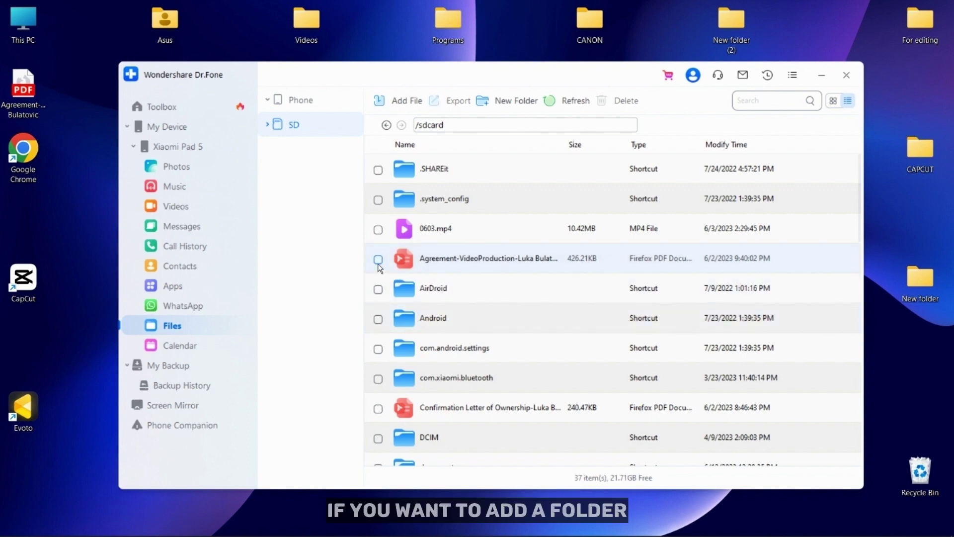
pyautogui.click(513, 106)
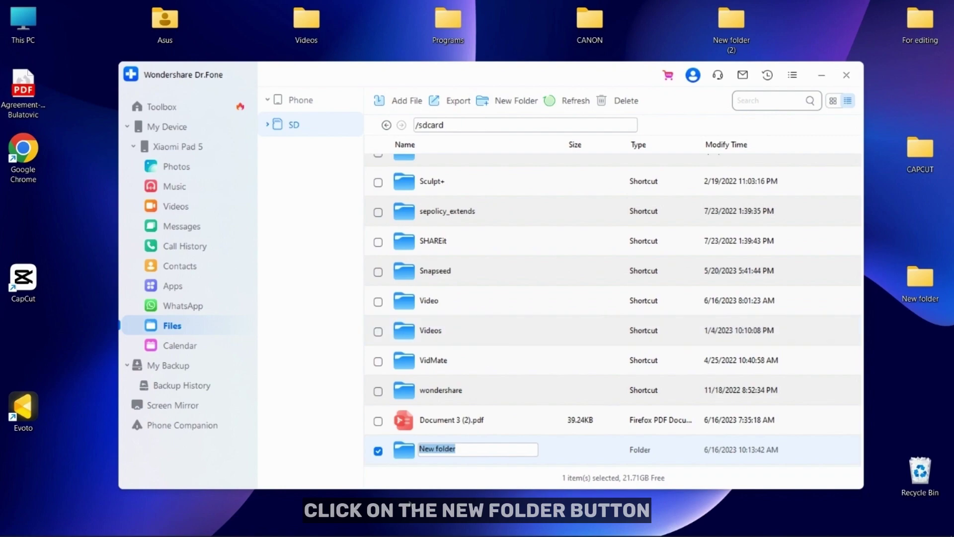
pyautogui.write('Photo editing')
pyautogui.press('Return')
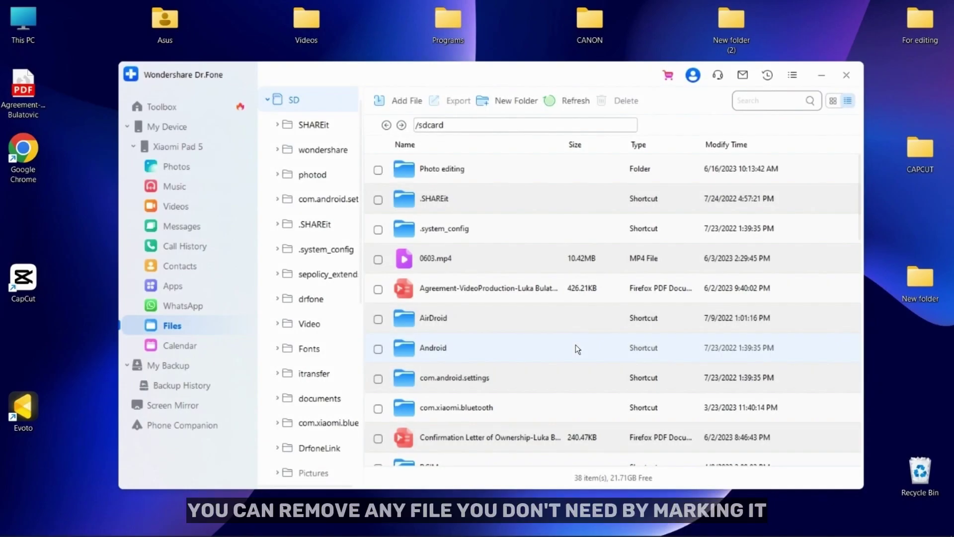
# - Delete the unneeded 0603.mp4 file from the sdcard
pyautogui.scroll(-3, 576, 344)
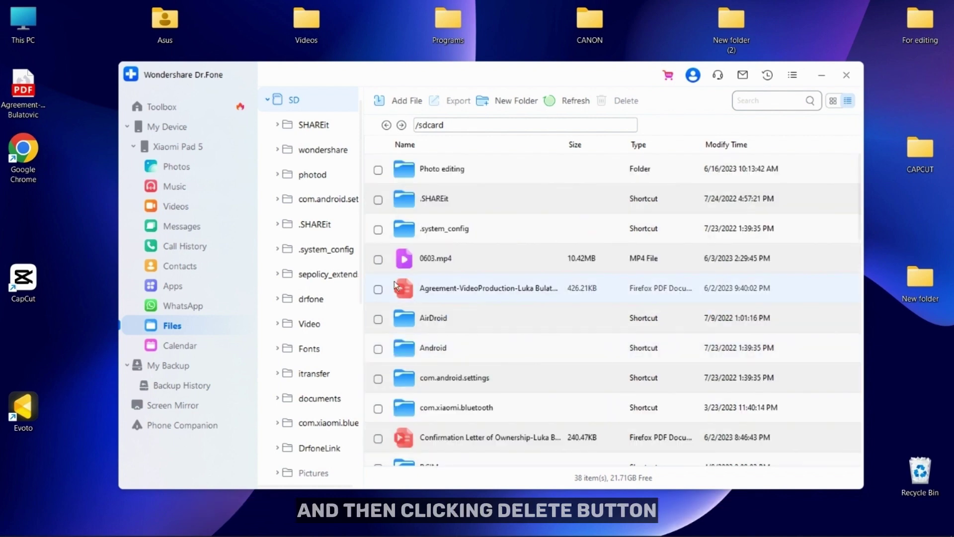
pyautogui.click(378, 259)
pyautogui.click(634, 100)
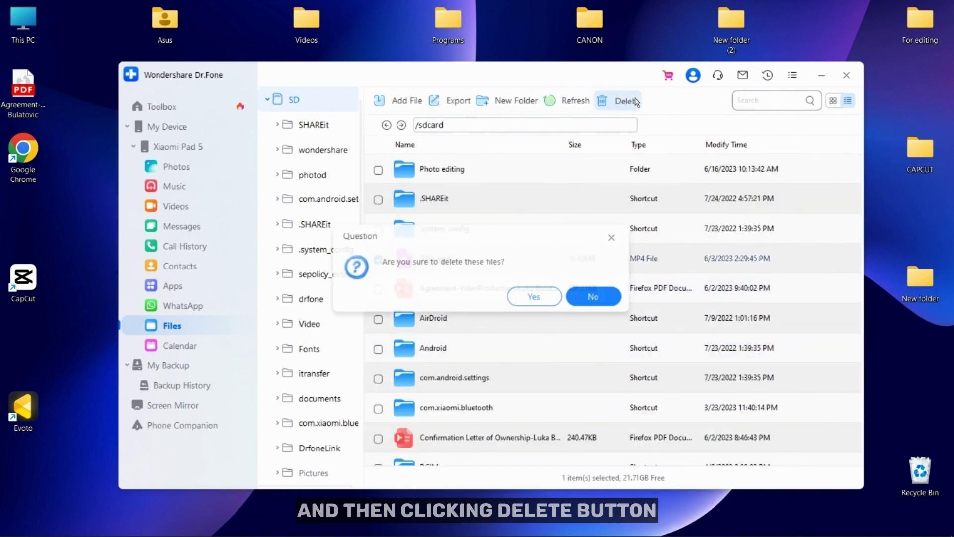
pyautogui.click(539, 294)
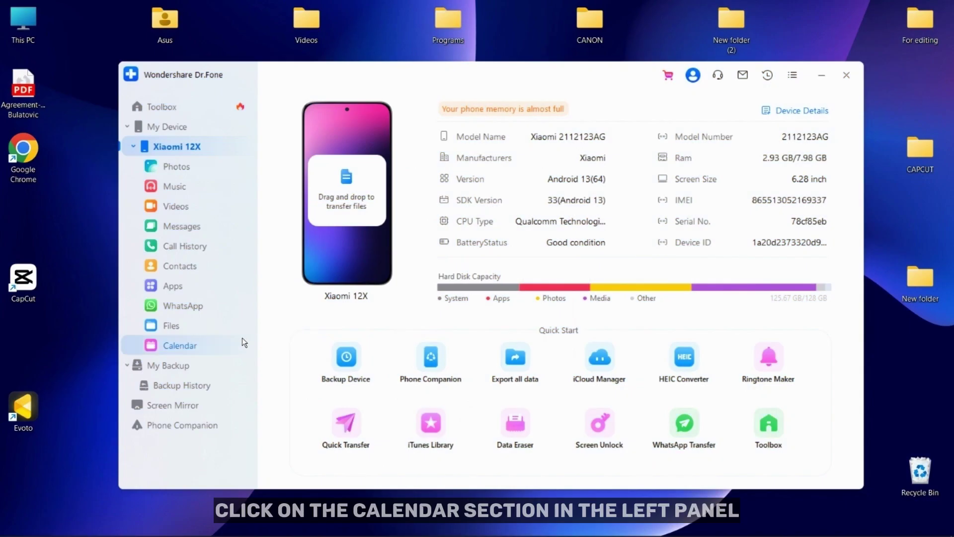
# - Export the checked Travel and Photoshoot calendar events in a chosen format
pyautogui.click(236, 346)
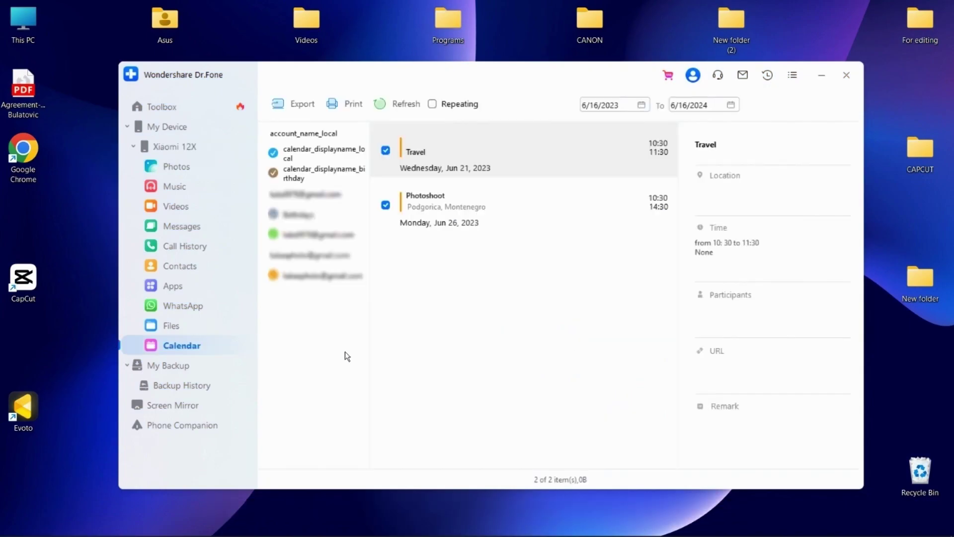
pyautogui.click(510, 219)
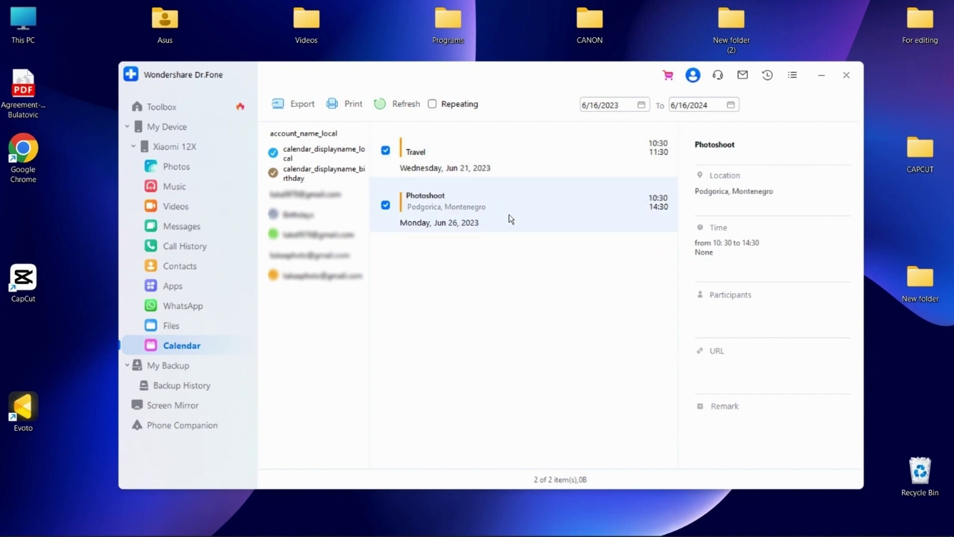
pyautogui.click(303, 104)
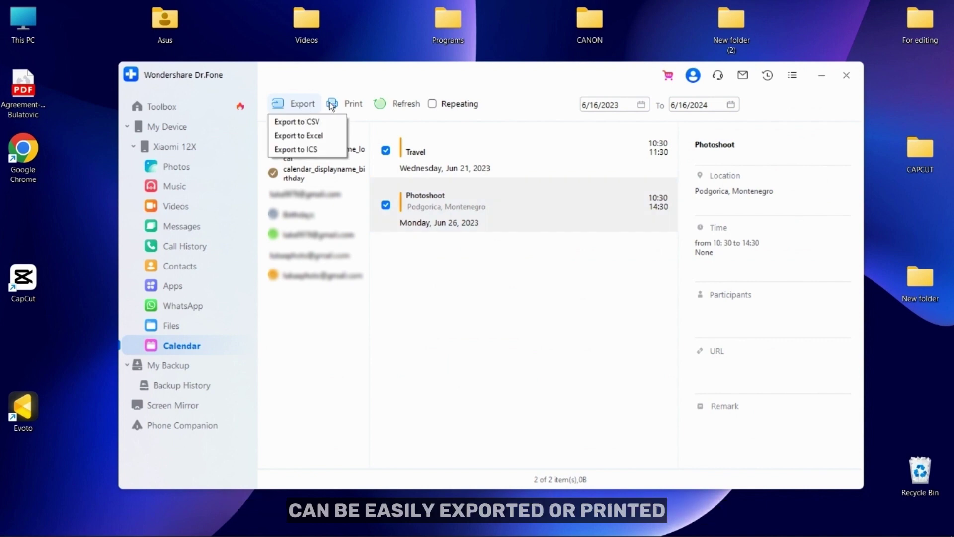
pyautogui.click(297, 121)
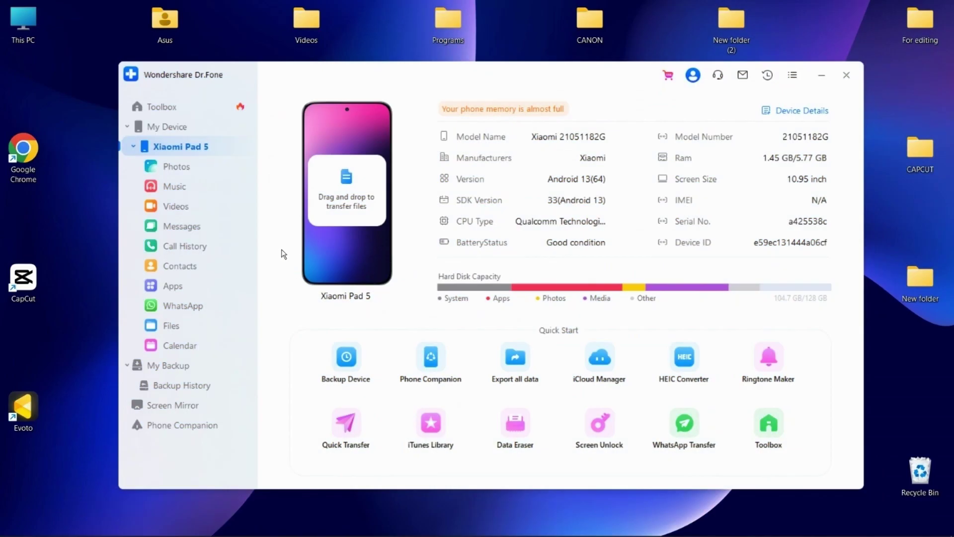
# - Add the first four audio tracks from Downloads to the tablet's Music
pyautogui.click(223, 188)
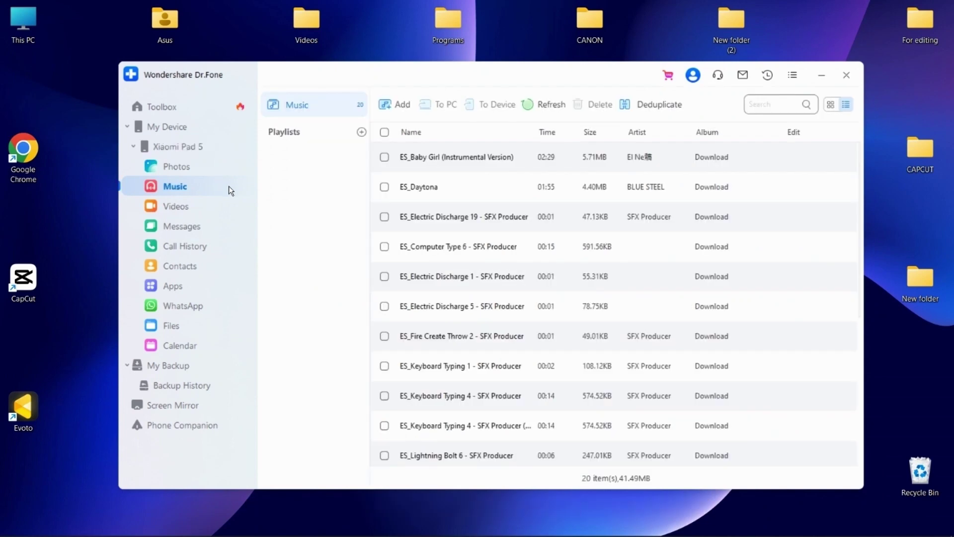
pyautogui.click(401, 109)
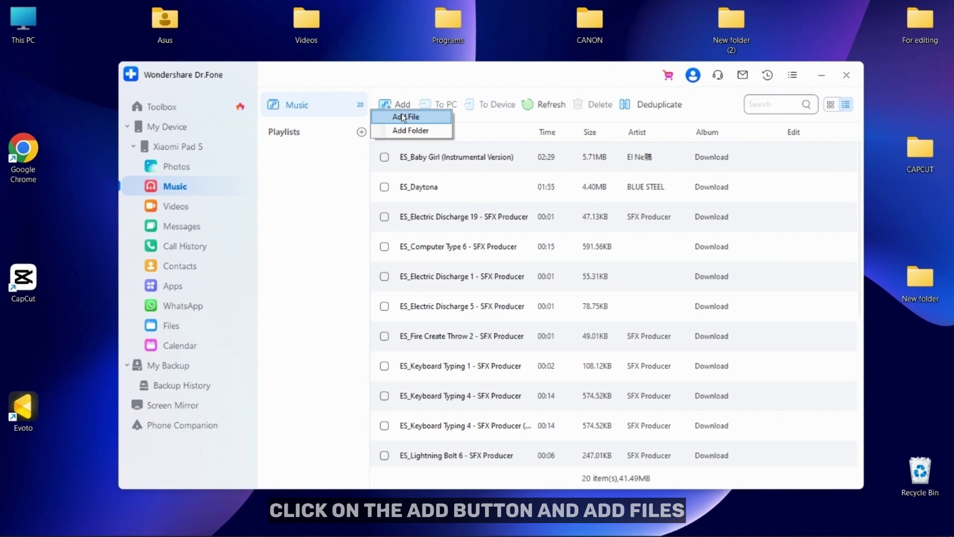
pyautogui.click(402, 117)
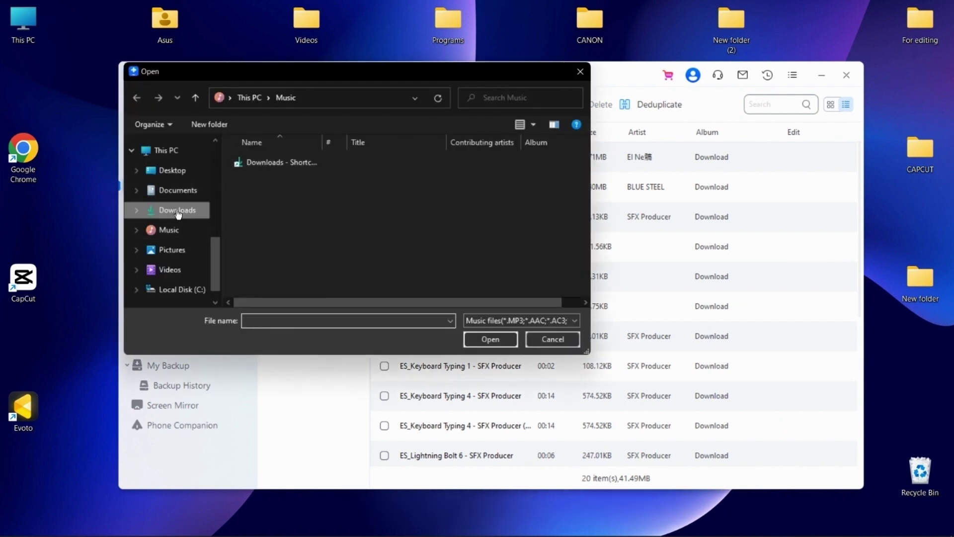
pyautogui.click(178, 210)
pyautogui.click(252, 181)
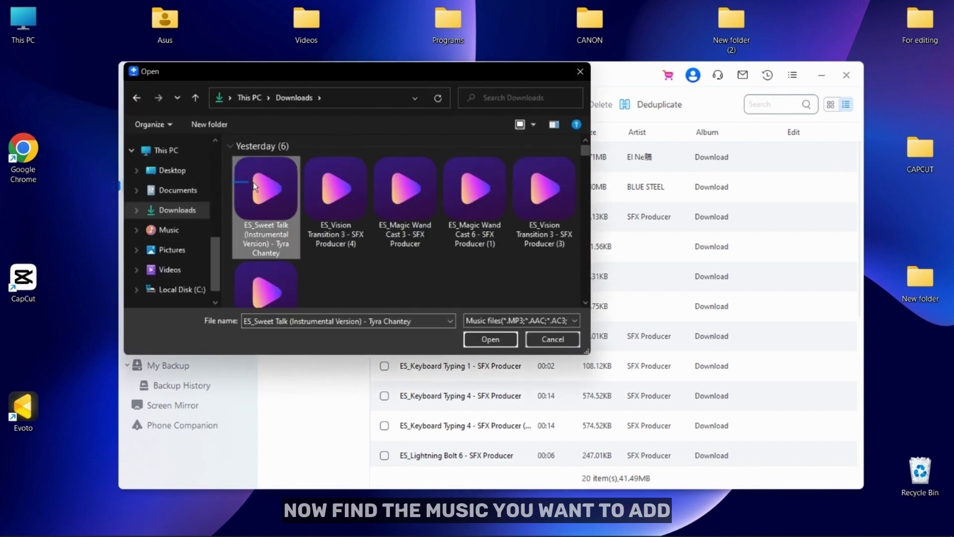
pyautogui.moveTo(252, 181); pyautogui.dragTo(487, 184)
pyautogui.click(497, 337)
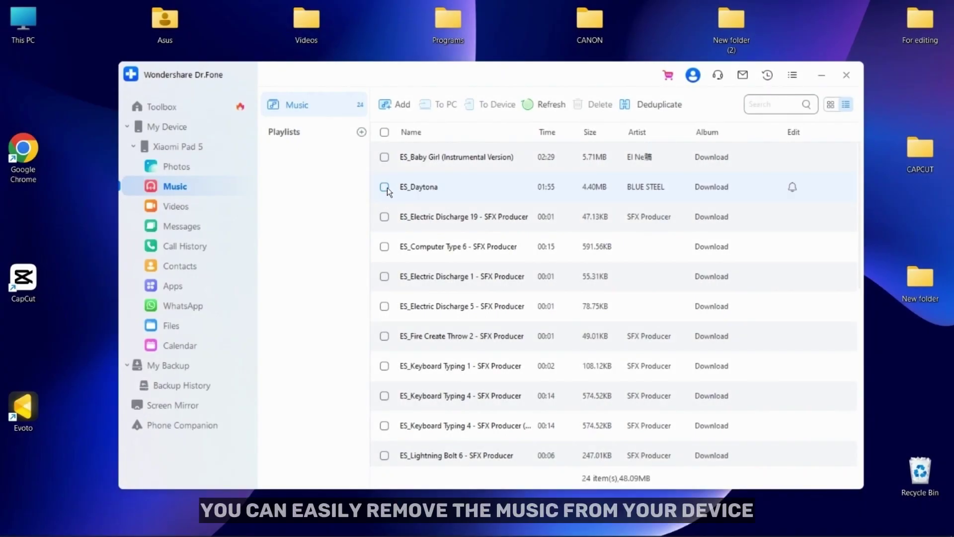
# - Delete the ES_Daytona song from the Xiaomi Pad 5's Music
pyautogui.click(385, 187)
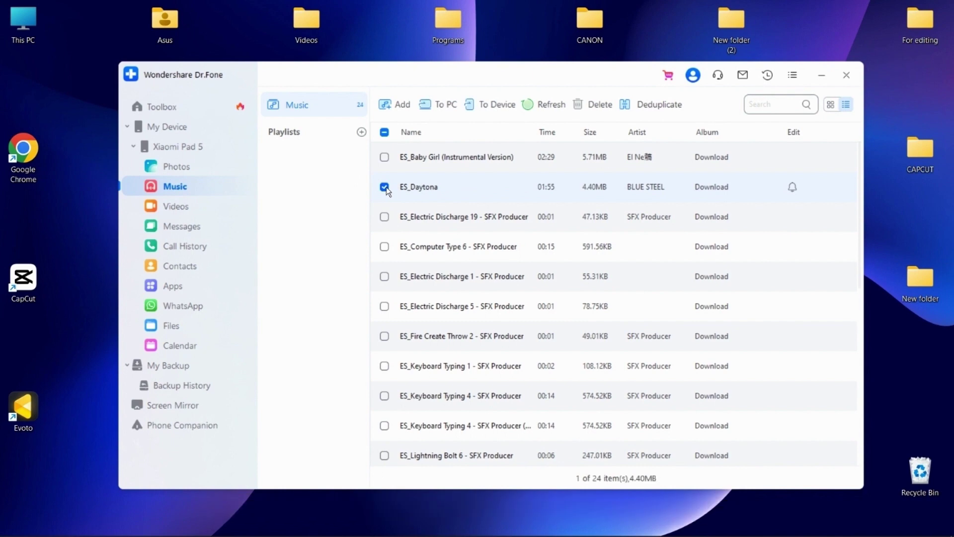
pyautogui.click(593, 104)
pyautogui.click(536, 304)
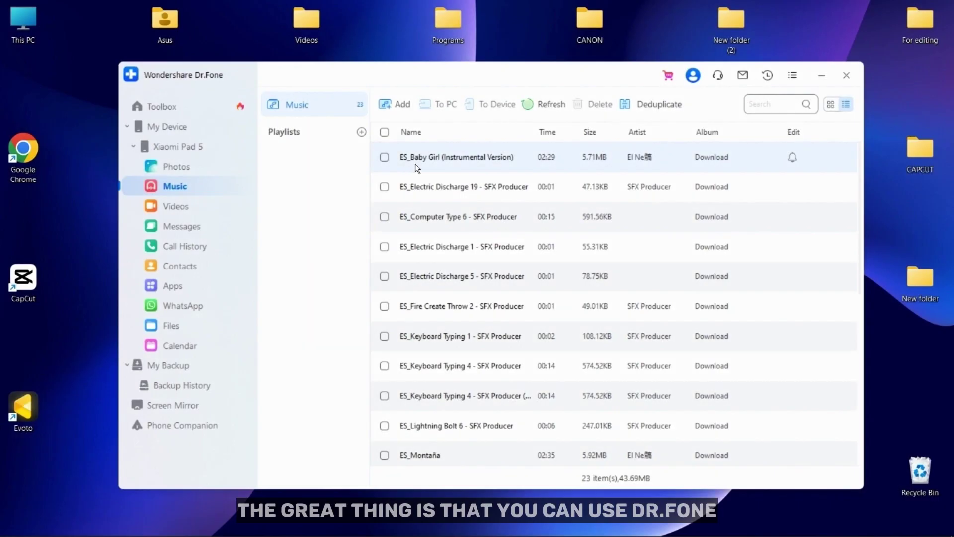
# - Save a 0:37.4–1:17.4 ringtone from ES_Baby Girl to the device with Ringtone Maker
pyautogui.rightClick(415, 163)
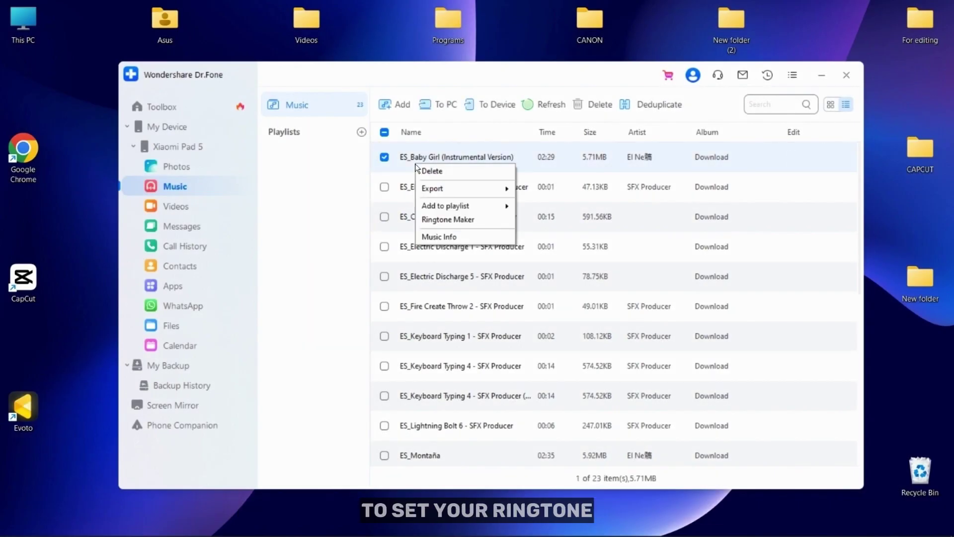
pyautogui.click(439, 222)
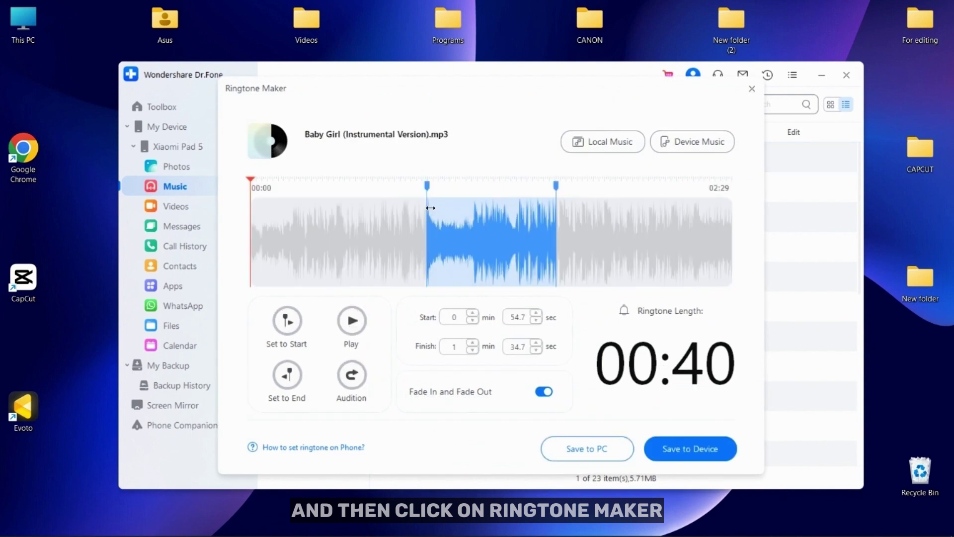
pyautogui.moveTo(456, 233); pyautogui.dragTo(401, 253)
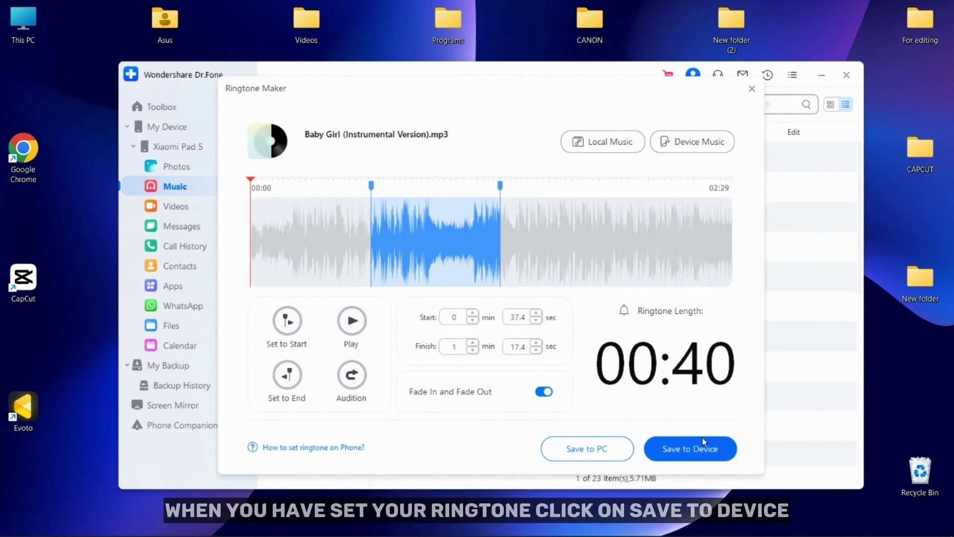
pyautogui.click(707, 449)
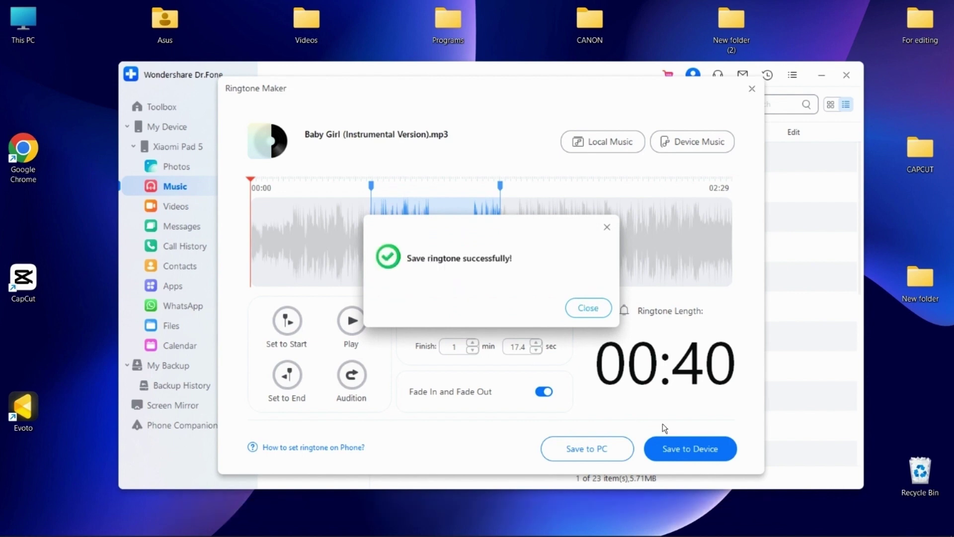
pyautogui.click(588, 308)
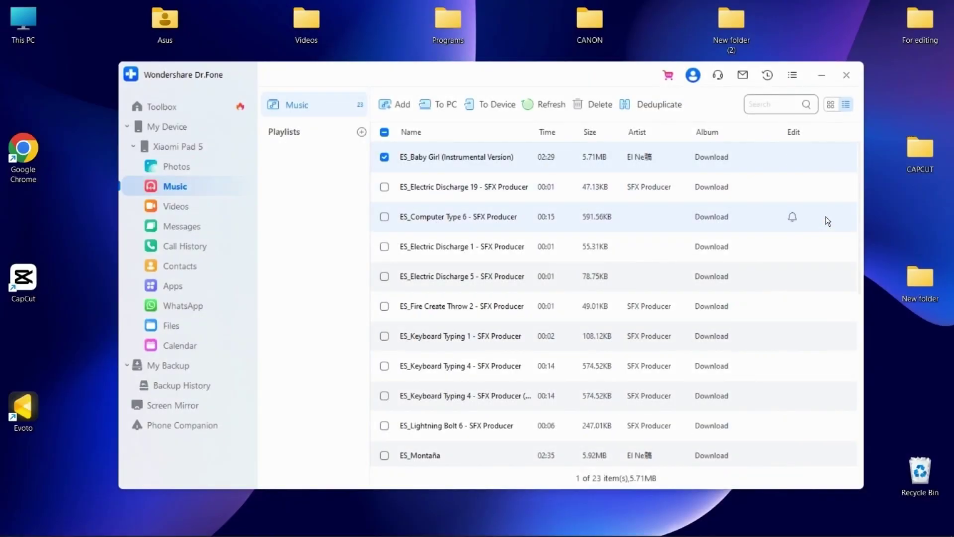
# - Switch the tablet's music list to the album grid view
pyautogui.click(832, 109)
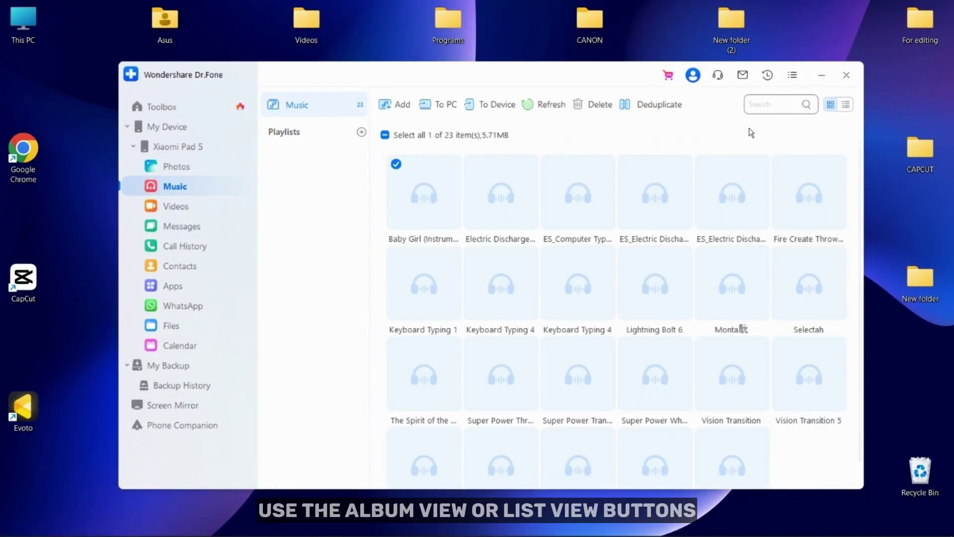
pyautogui.scroll(-2, 511, 276)
pyautogui.scroll(2, 511, 276)
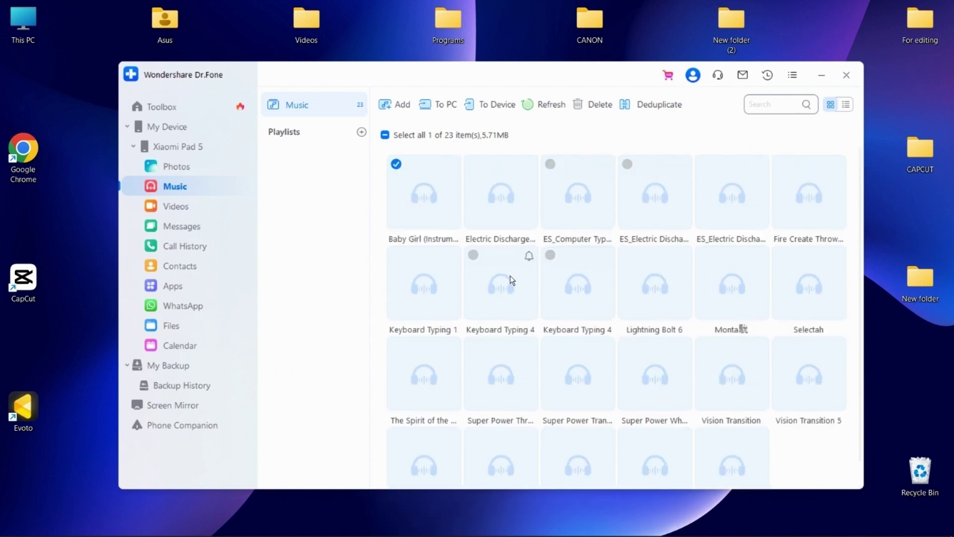
# - Untick Baby Girl and delete the duplicate Keyboard Typing 4 copy found by Deduplicate
pyautogui.click(395, 164)
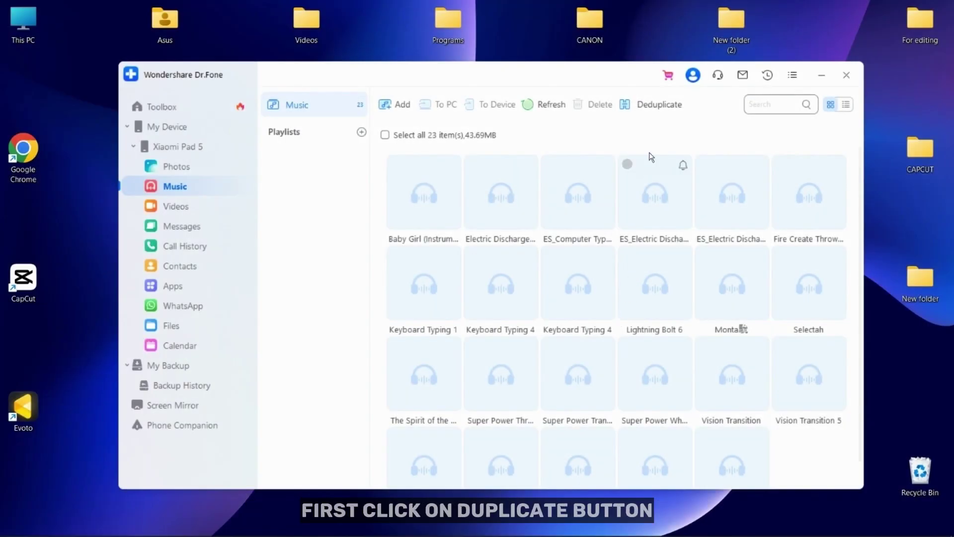
pyautogui.click(653, 105)
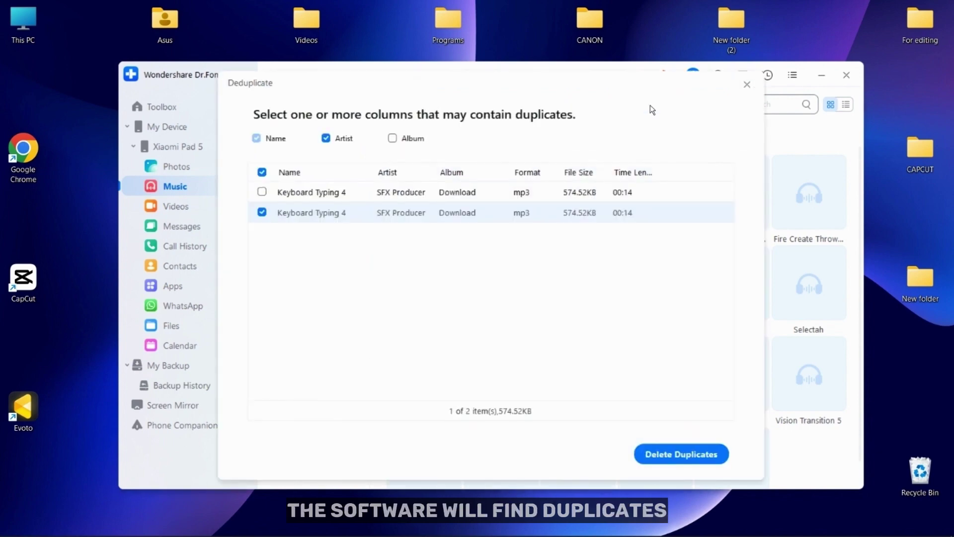
pyautogui.click(681, 455)
pyautogui.click(536, 297)
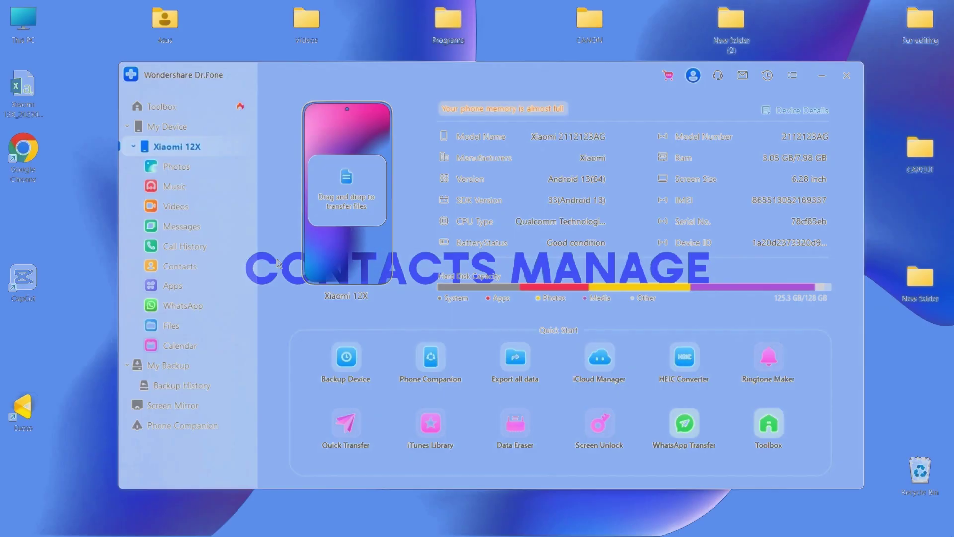
# - Open the Xiaomi 12X's 104 contacts and look over the Add Contact form before closing it
pyautogui.click(218, 264)
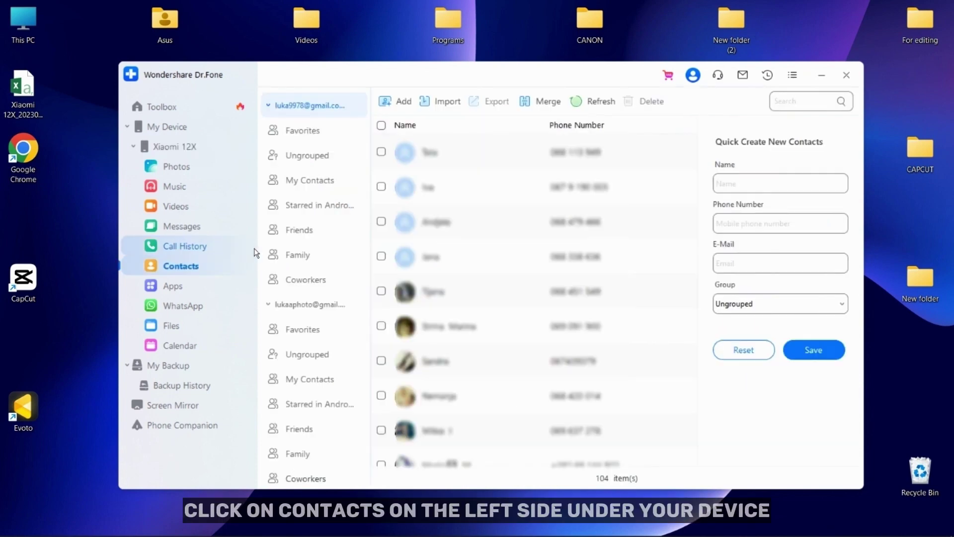
pyautogui.click(401, 100)
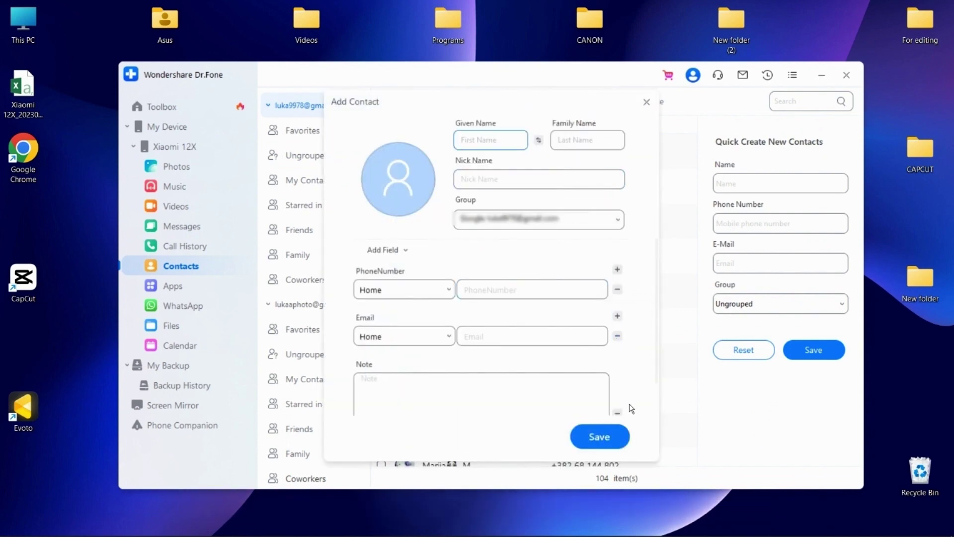
pyautogui.scroll(-1, 631, 409)
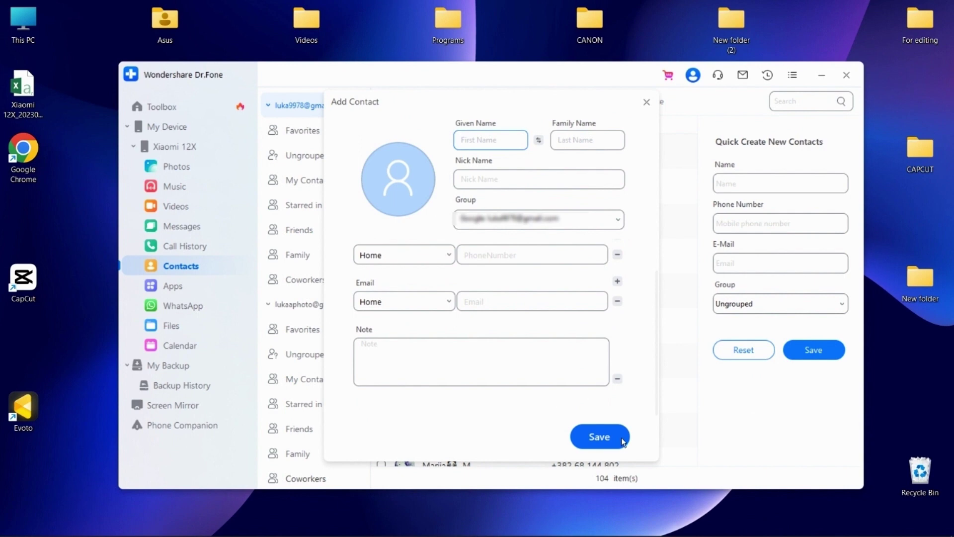
pyautogui.click(648, 105)
pyautogui.click(777, 183)
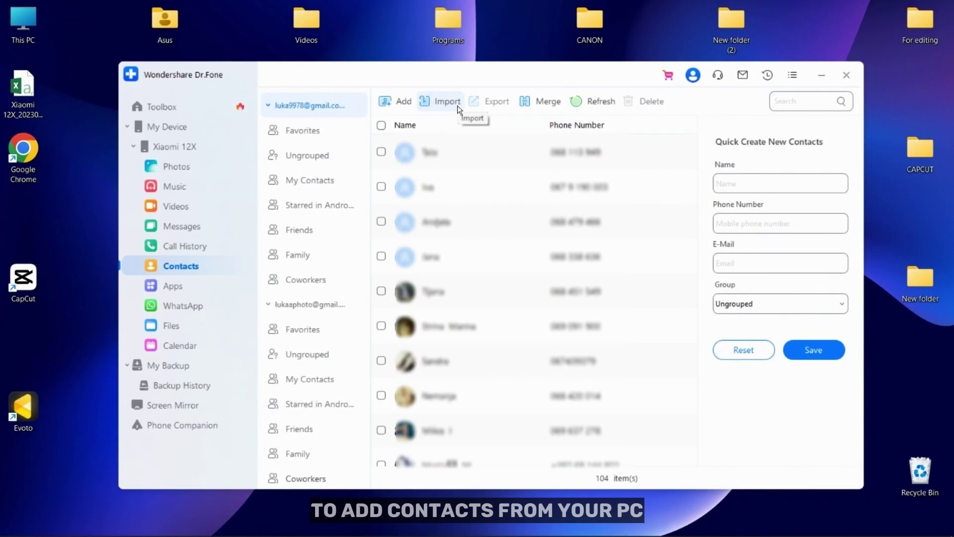
# - Import contacts from the Desktop file Xiaomi 12X_20230616110911.CSV, raising the total to 105
pyautogui.click(453, 103)
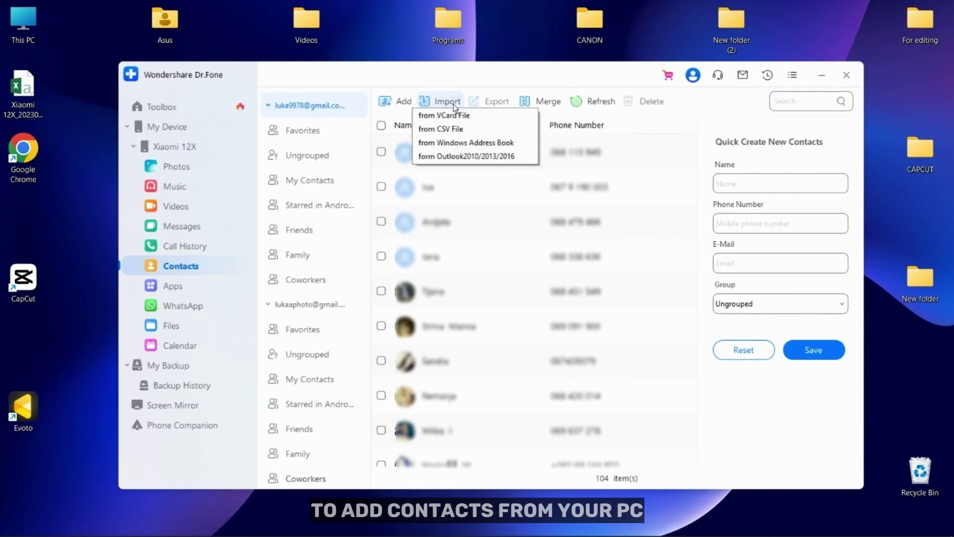
pyautogui.click(458, 128)
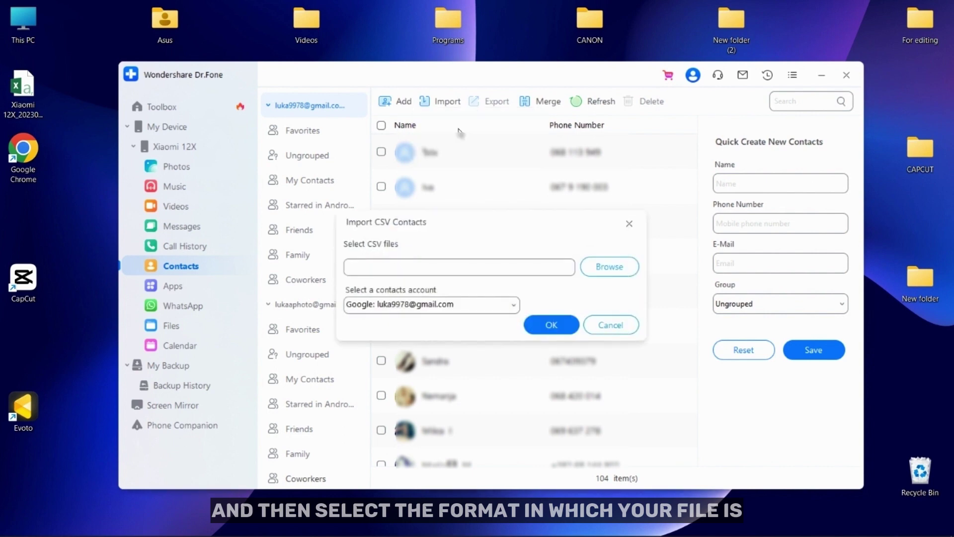
pyautogui.click(590, 270)
pyautogui.click(390, 327)
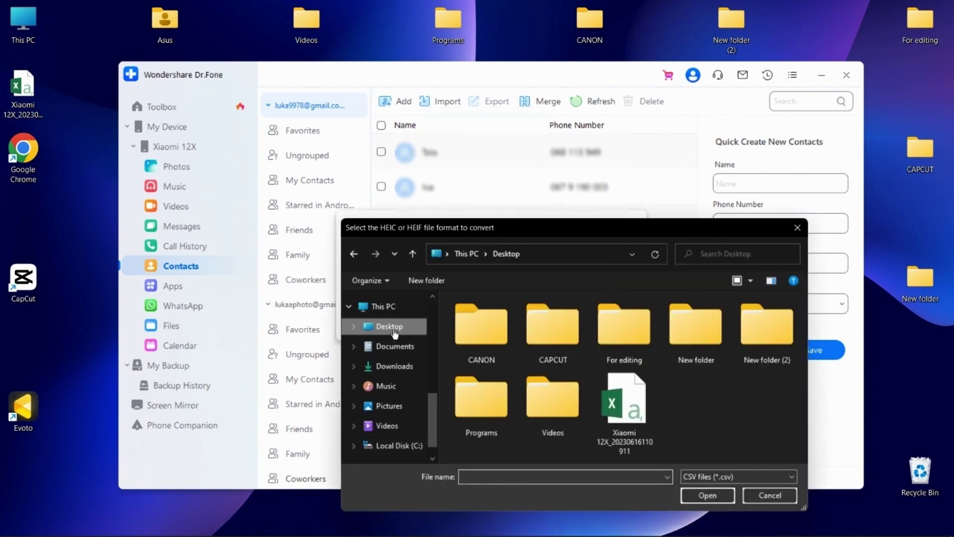
pyautogui.doubleClick(634, 396)
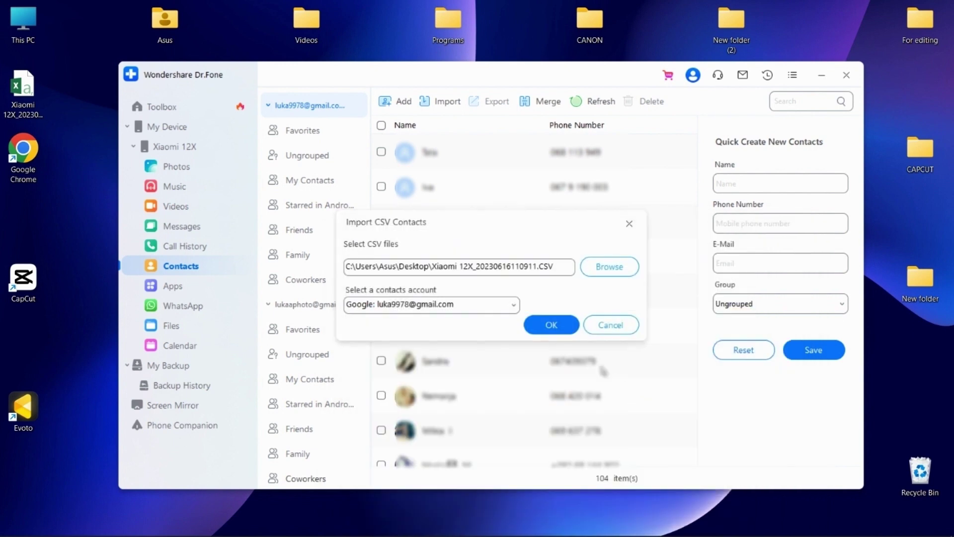
pyautogui.click(562, 324)
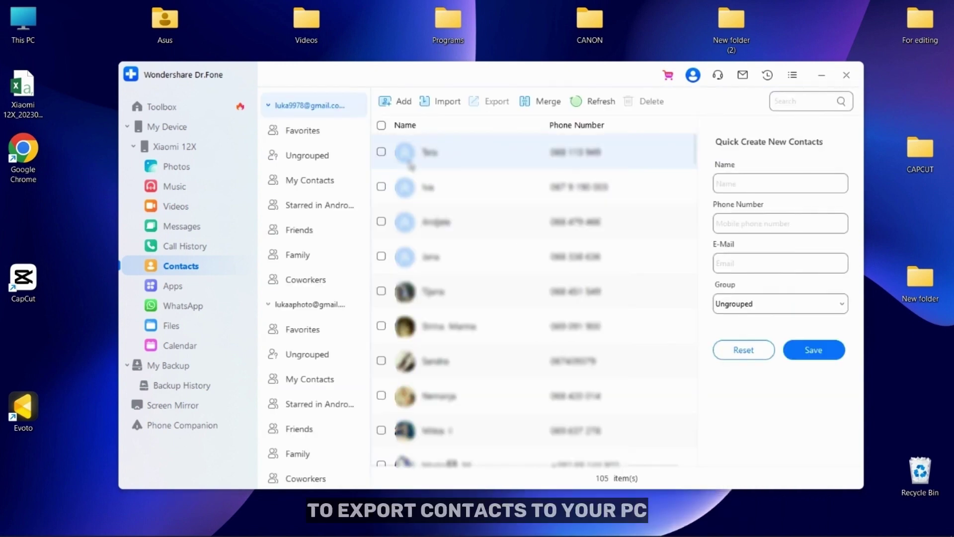
# - Tick the first four contacts in the list
pyautogui.click(382, 153)
pyautogui.click(381, 188)
pyautogui.click(382, 221)
pyautogui.click(382, 257)
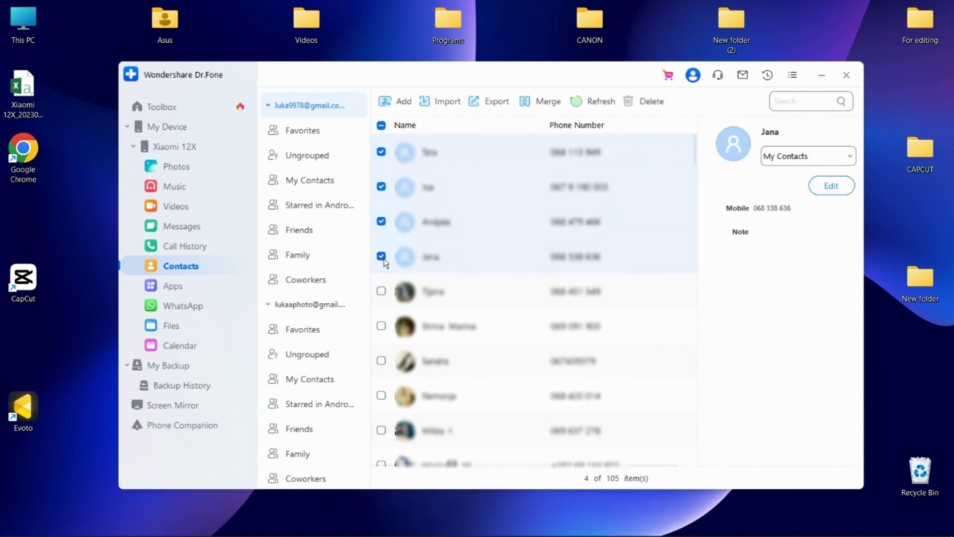
pyautogui.click(478, 102)
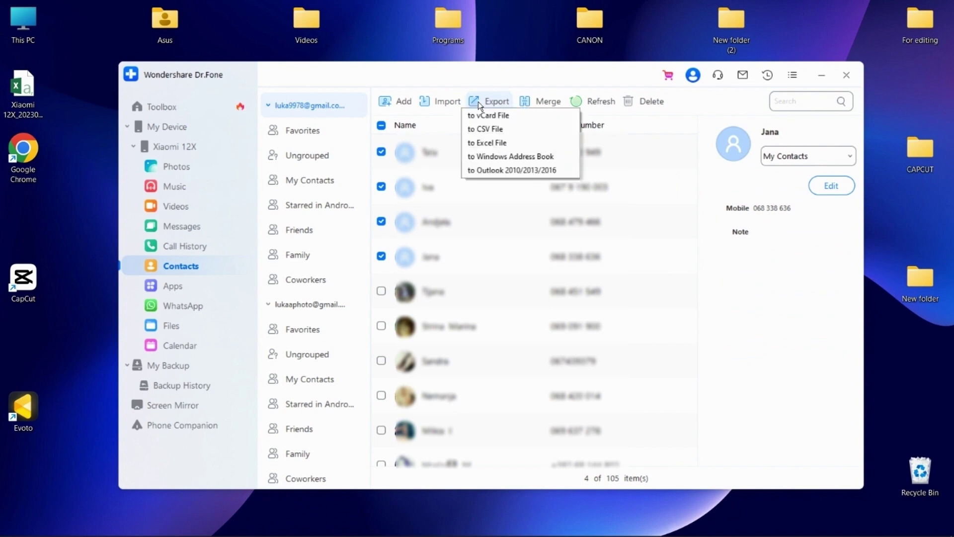
pyautogui.click(484, 131)
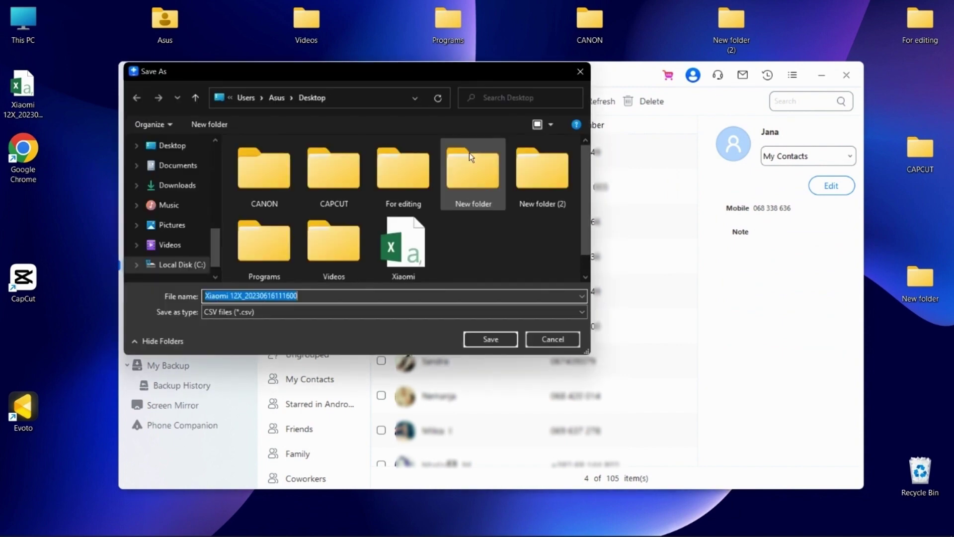
pyautogui.click(480, 338)
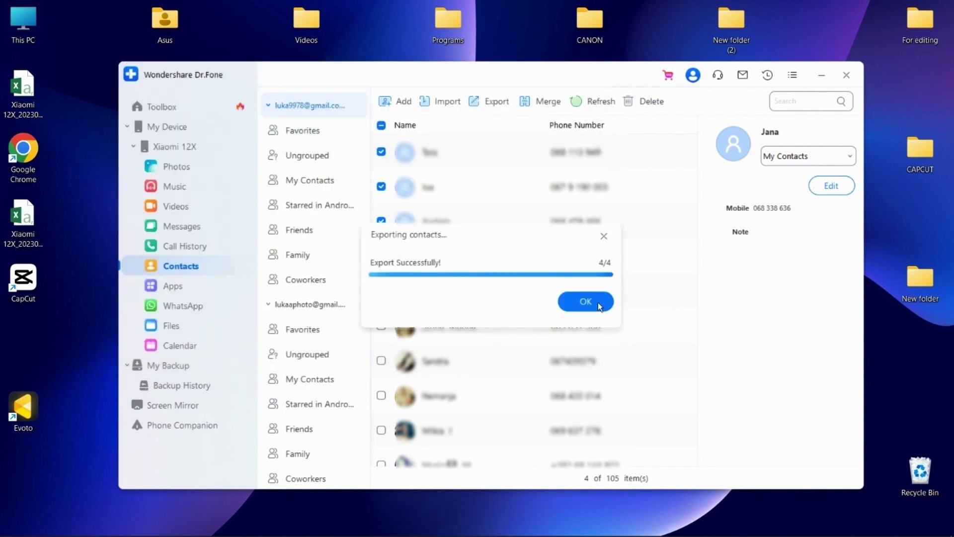
pyautogui.click(585, 301)
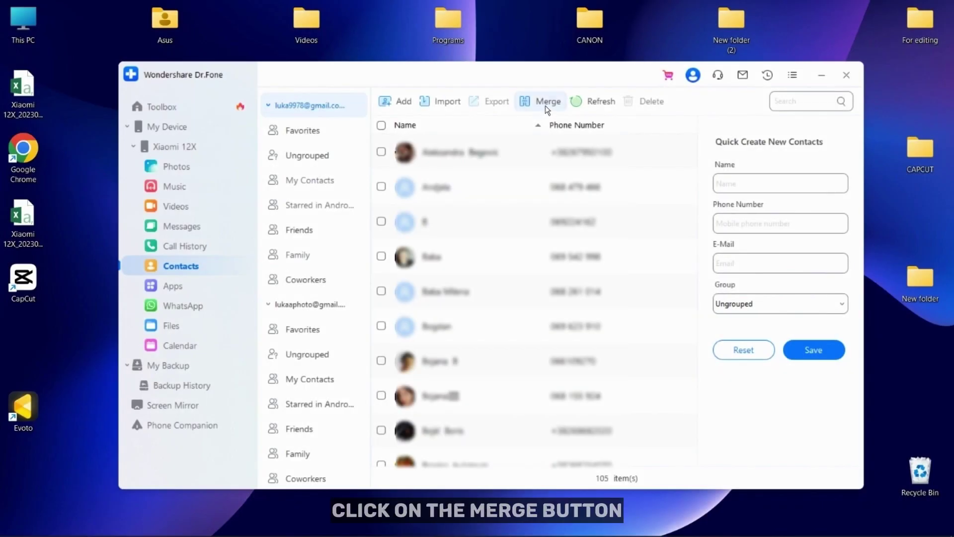
# - Run Merge to search all contact accounts for duplicate contacts
pyautogui.click(547, 102)
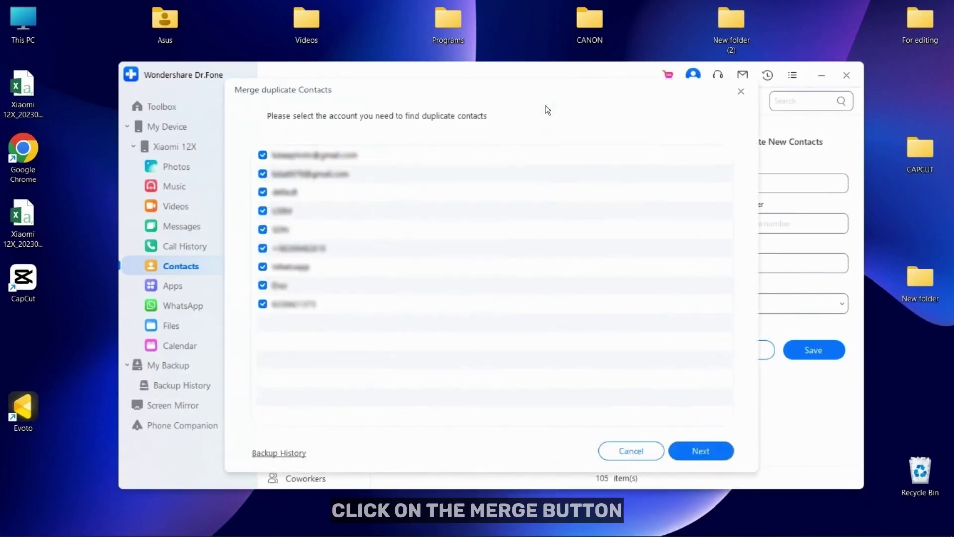
pyautogui.click(702, 451)
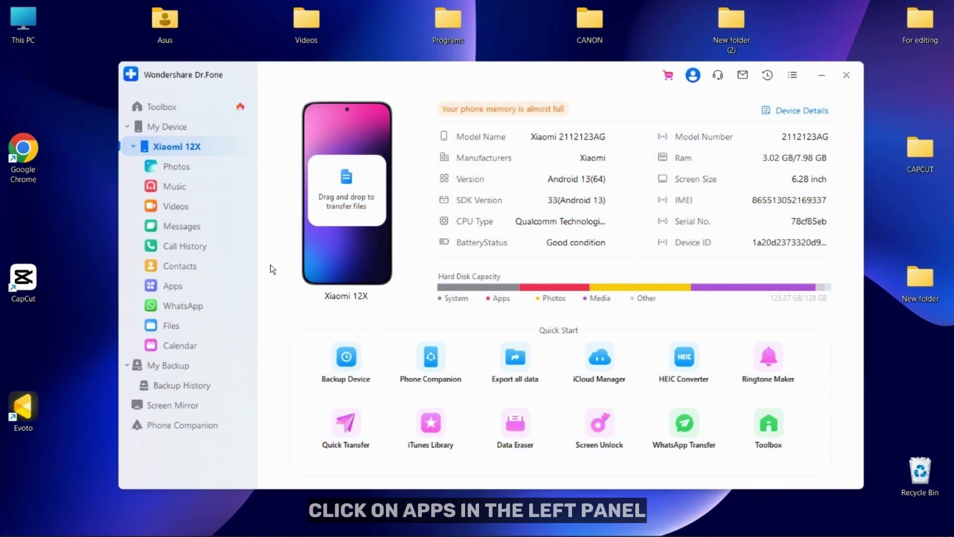
# - Open the phone's Apps list and cancel the Install app file picker
pyautogui.click(230, 286)
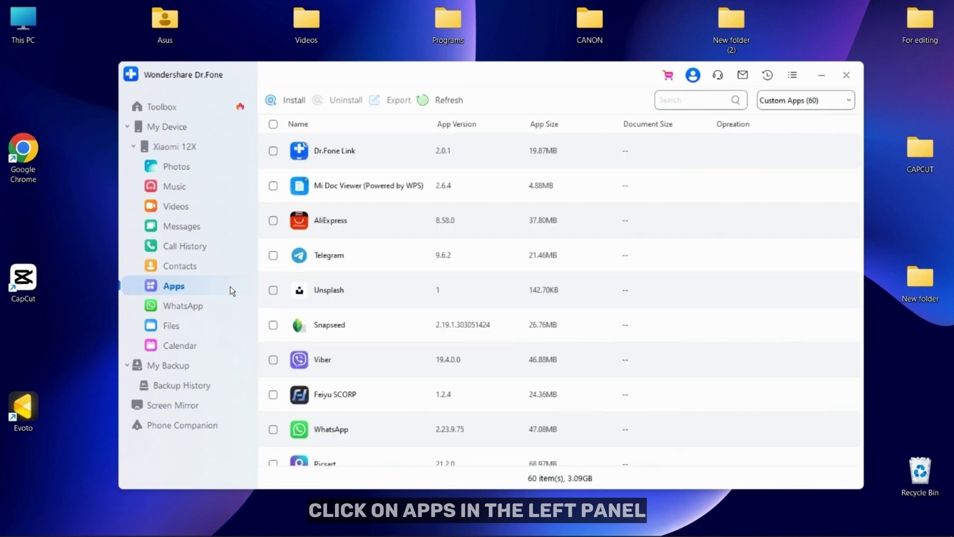
pyautogui.click(297, 101)
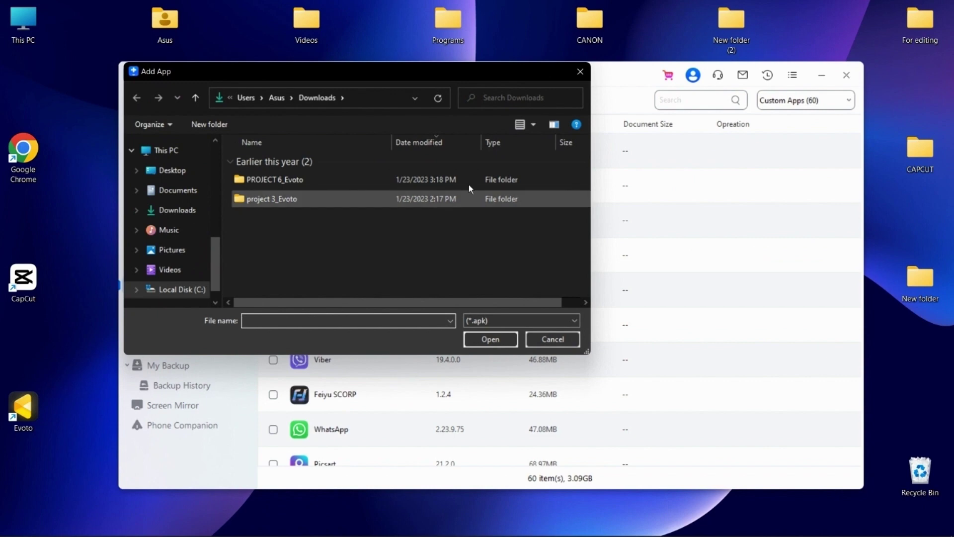
pyautogui.click(582, 77)
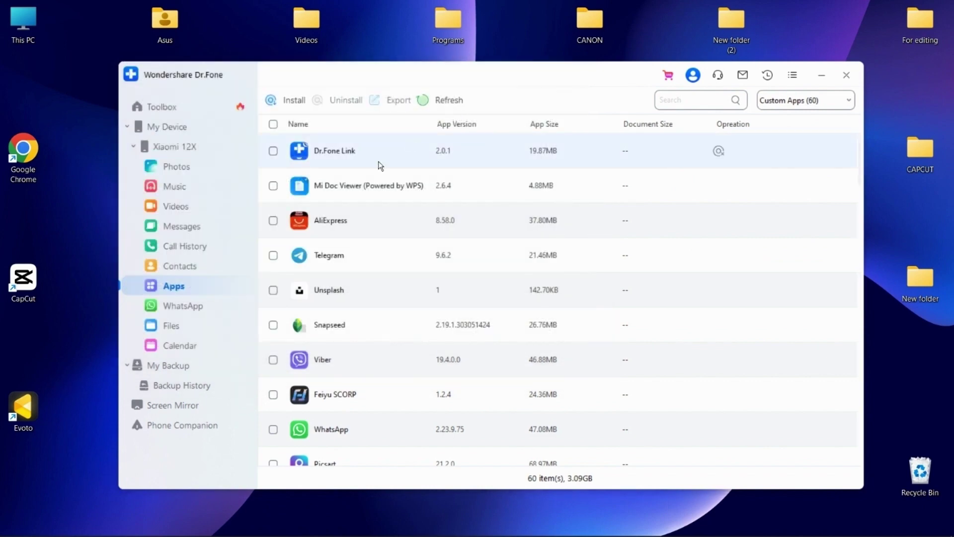
# - Uninstall the eBay app, leaving 59 apps totaling 2.89GB
pyautogui.scroll(-10, 318, 259)
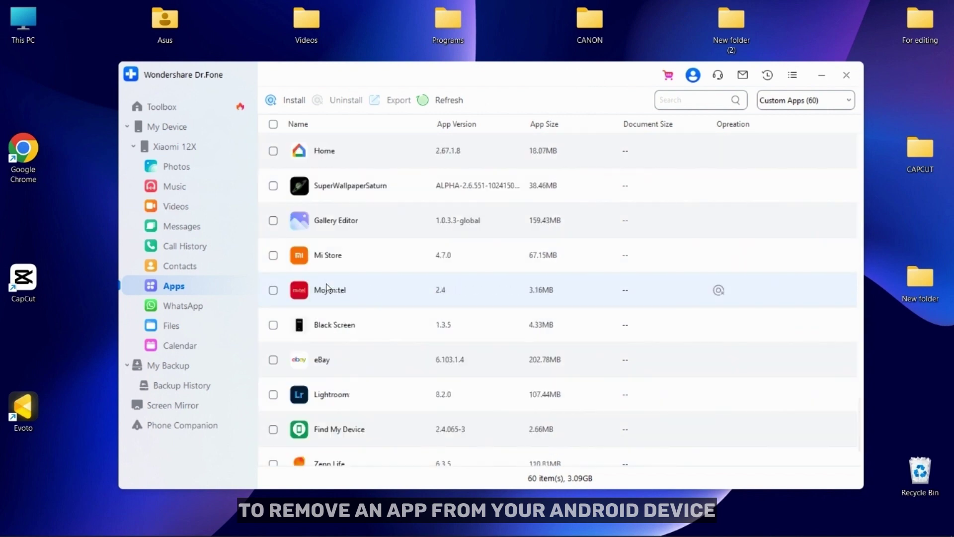
pyautogui.scroll(-2, 326, 288)
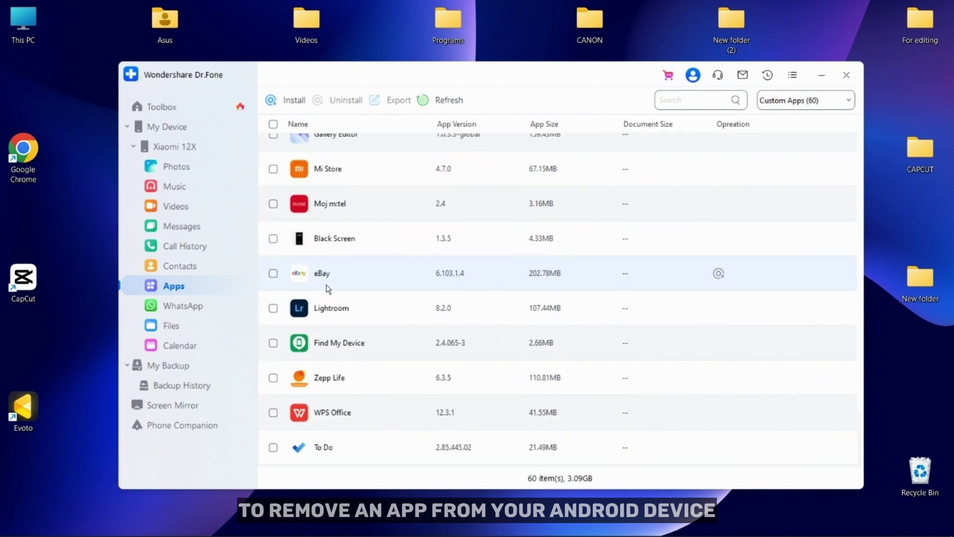
pyautogui.click(273, 274)
pyautogui.click(356, 103)
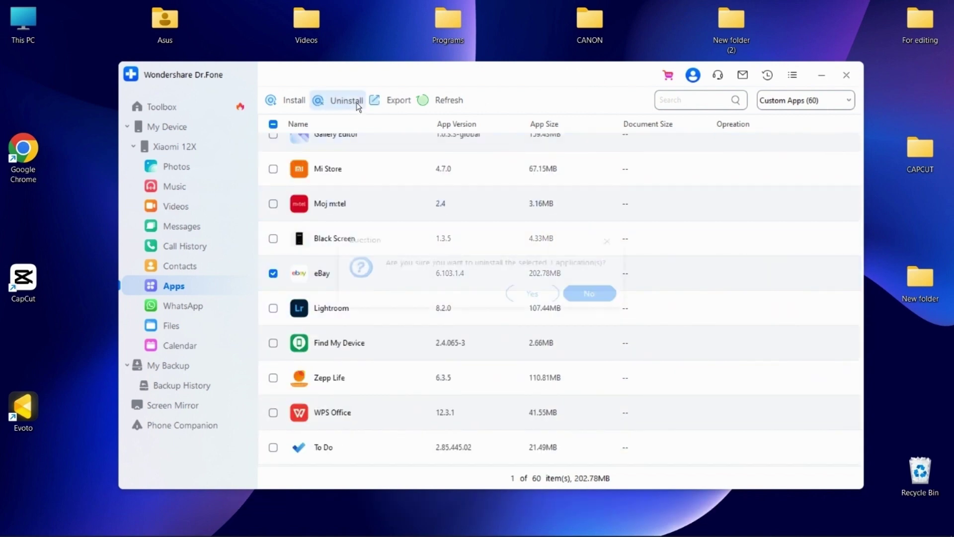
pyautogui.click(523, 293)
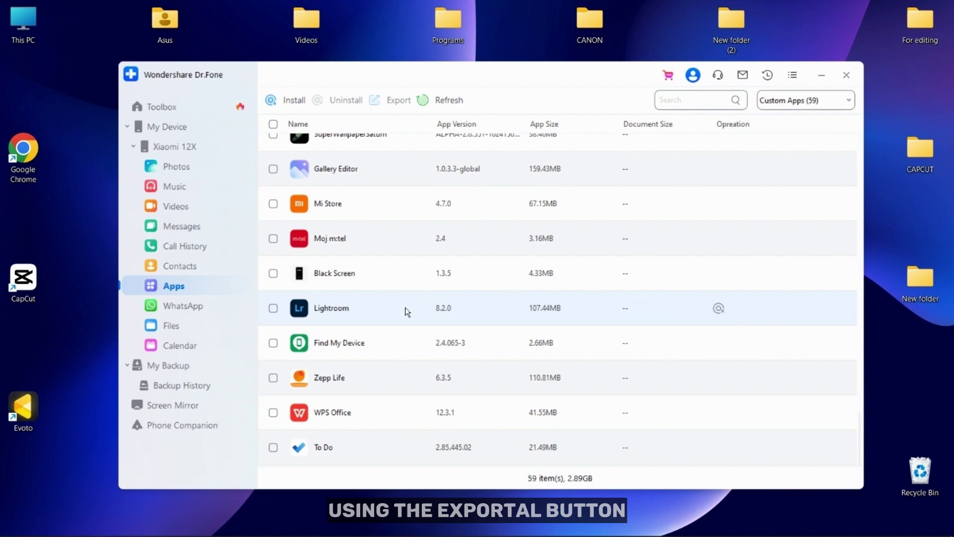
# - Export the 107.44MB Lightroom app to the Desktop
pyautogui.click(273, 308)
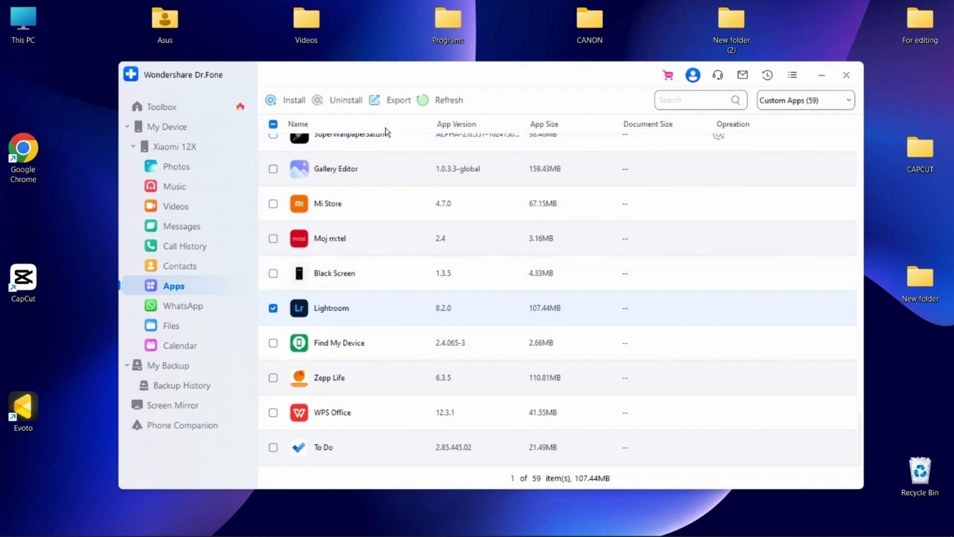
pyautogui.click(399, 100)
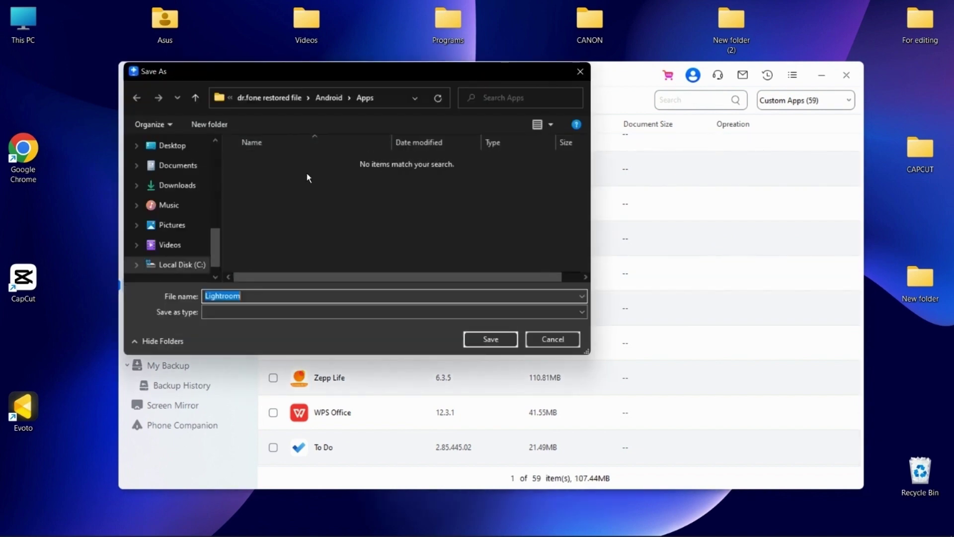
pyautogui.click(184, 147)
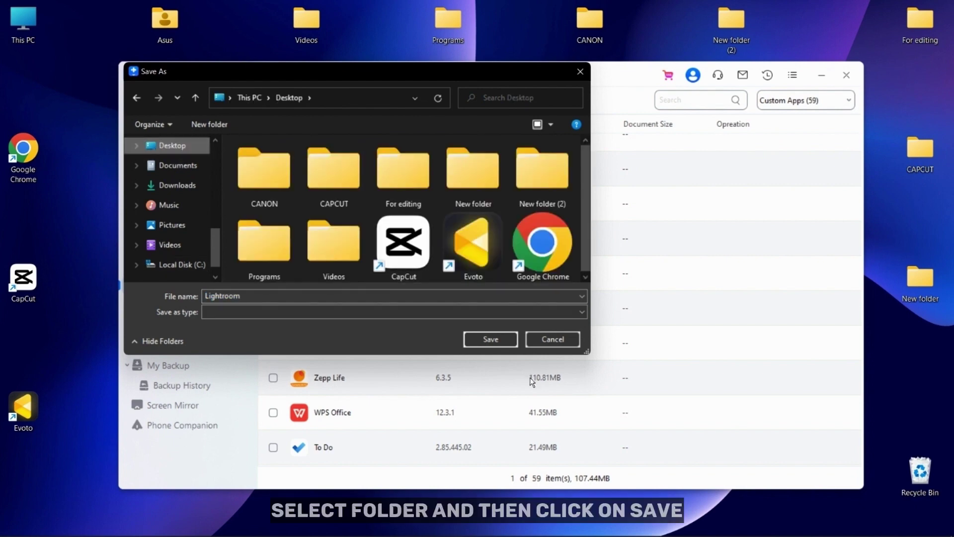
pyautogui.click(499, 341)
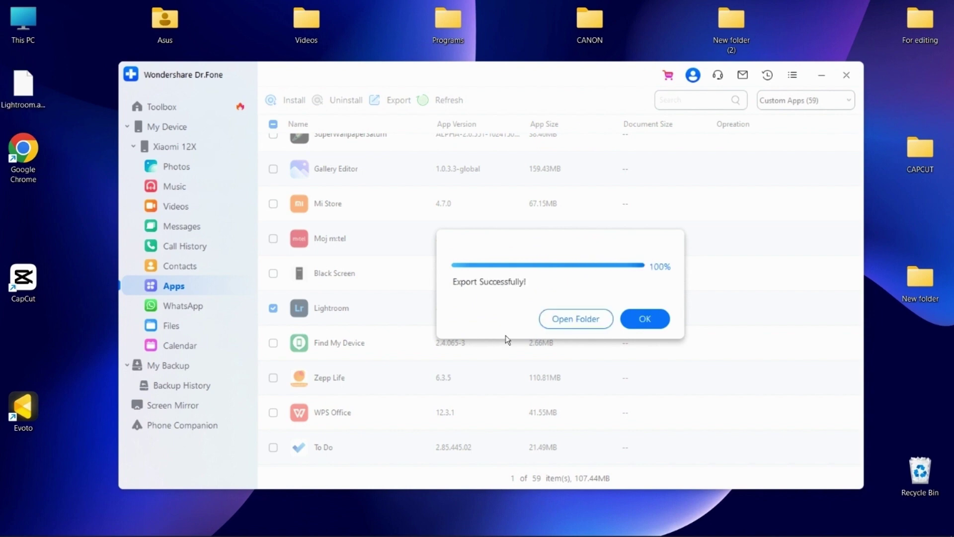
pyautogui.click(630, 321)
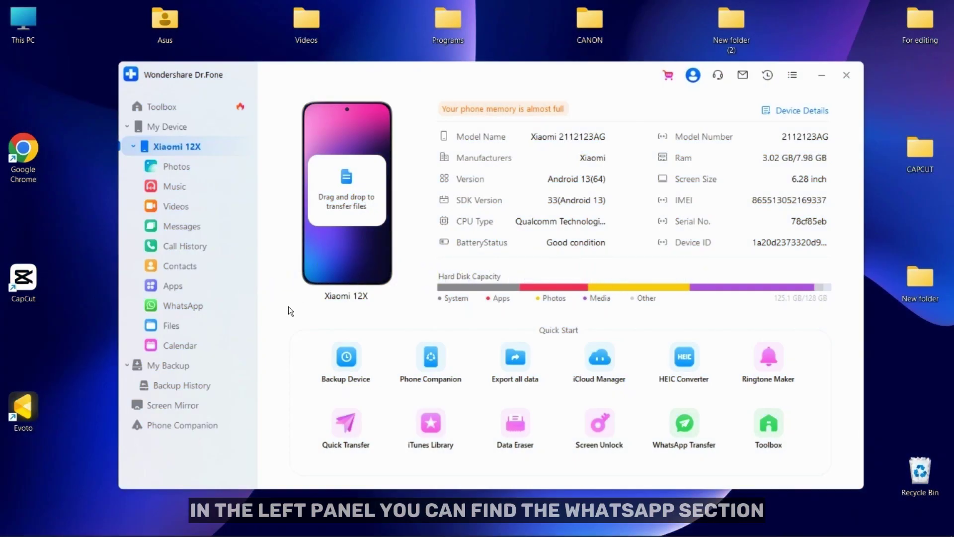
# - Open WhatsApp data, select the second chat and review both chats' messages
pyautogui.click(200, 309)
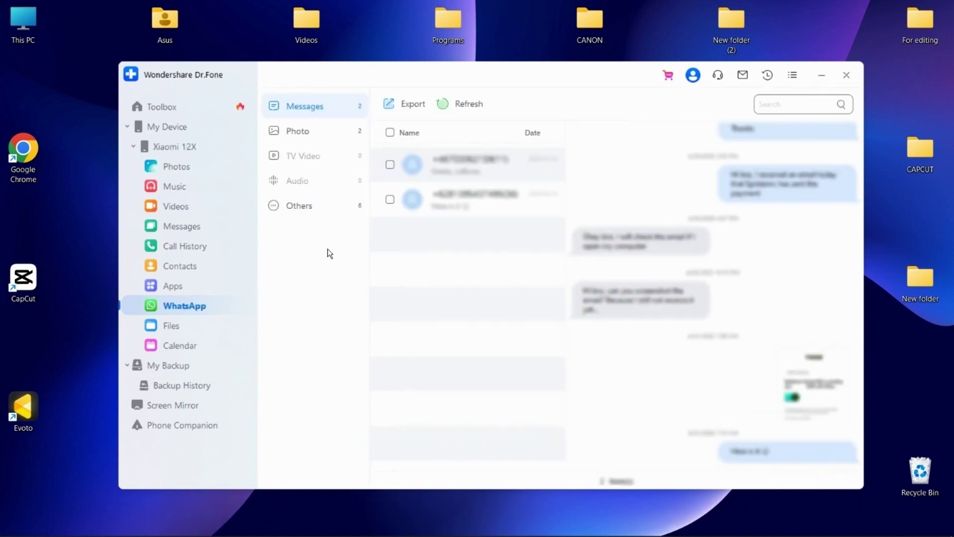
pyautogui.click(389, 200)
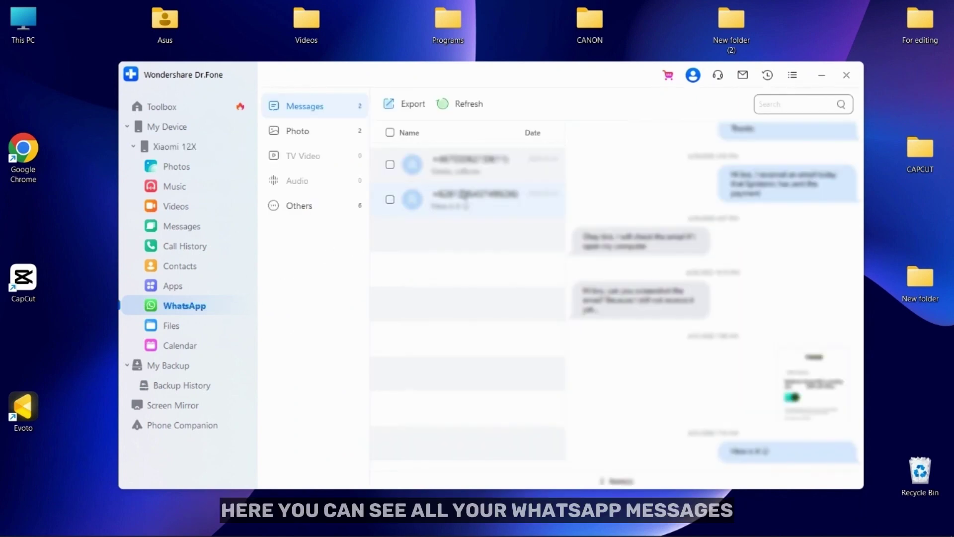
pyautogui.click(466, 169)
pyautogui.click(461, 207)
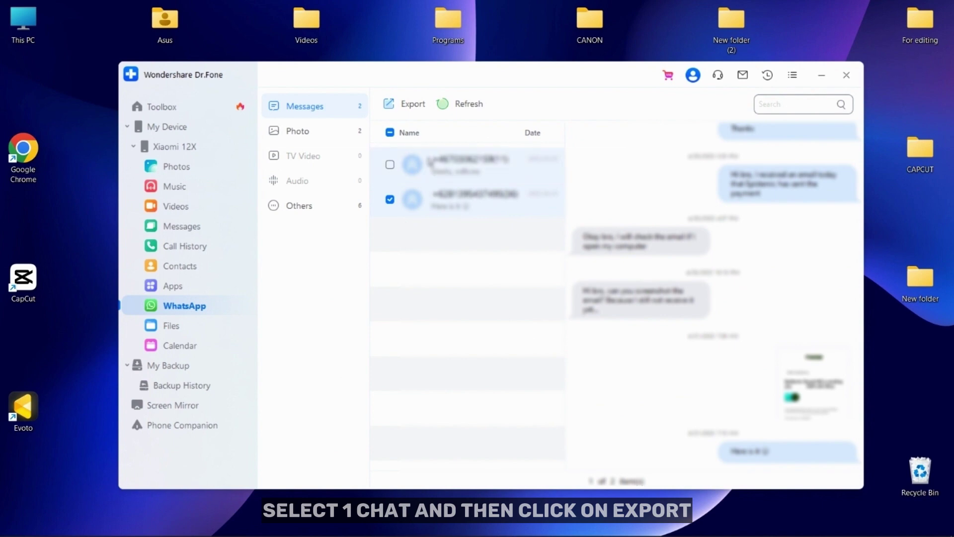
# - Export the selected chat as a PDF to the Desktop and scroll through it
pyautogui.click(403, 105)
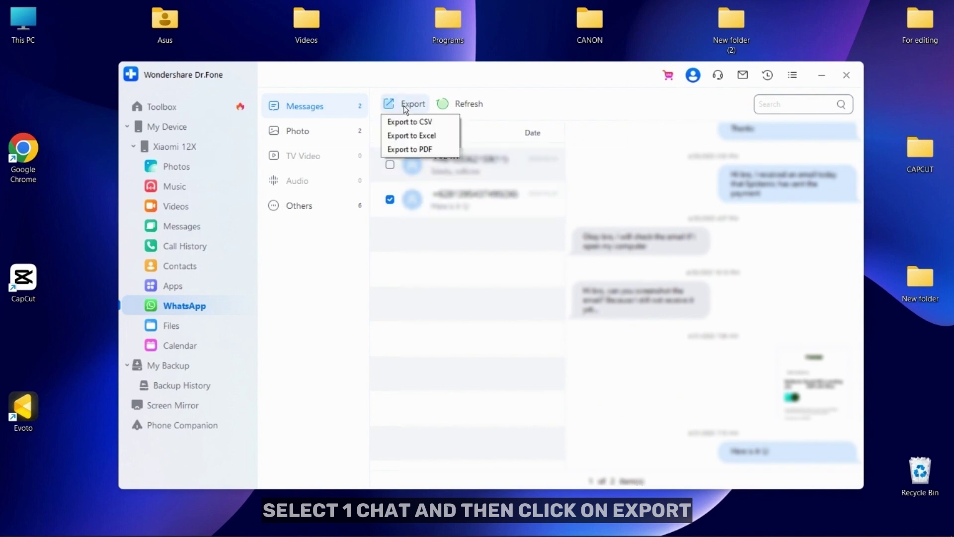
pyautogui.click(417, 149)
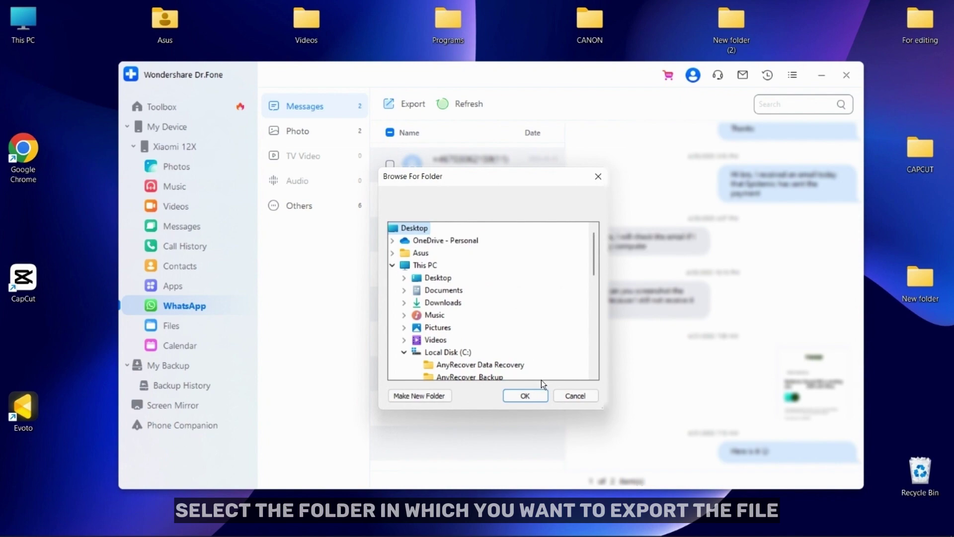
pyautogui.click(525, 396)
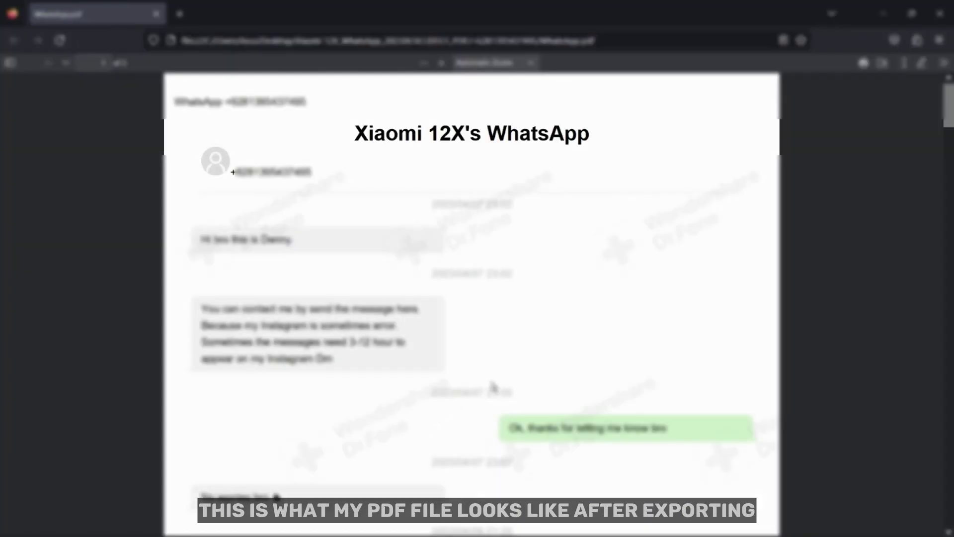
pyautogui.scroll(-4, 493, 386)
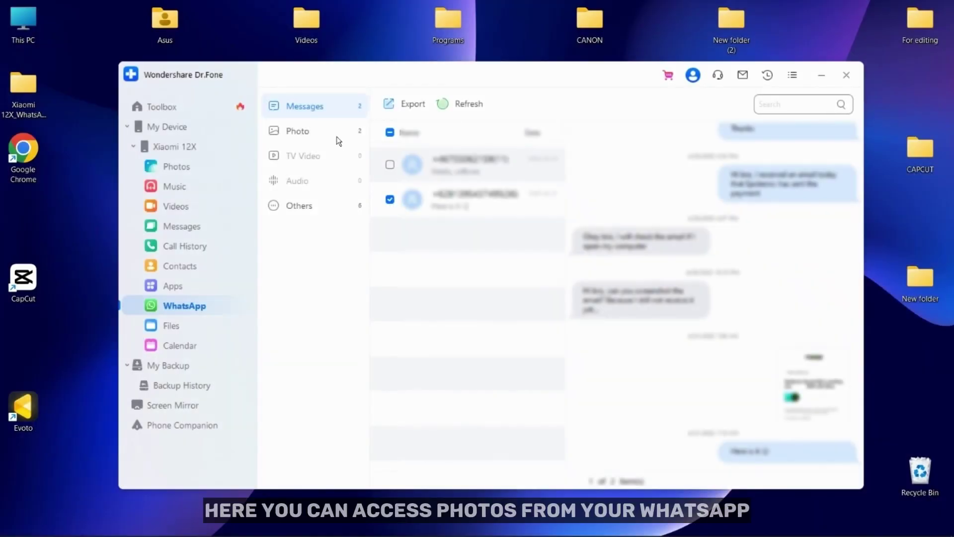
# - Preview the first of two WhatsApp photos, then list the six Others files
pyautogui.click(338, 131)
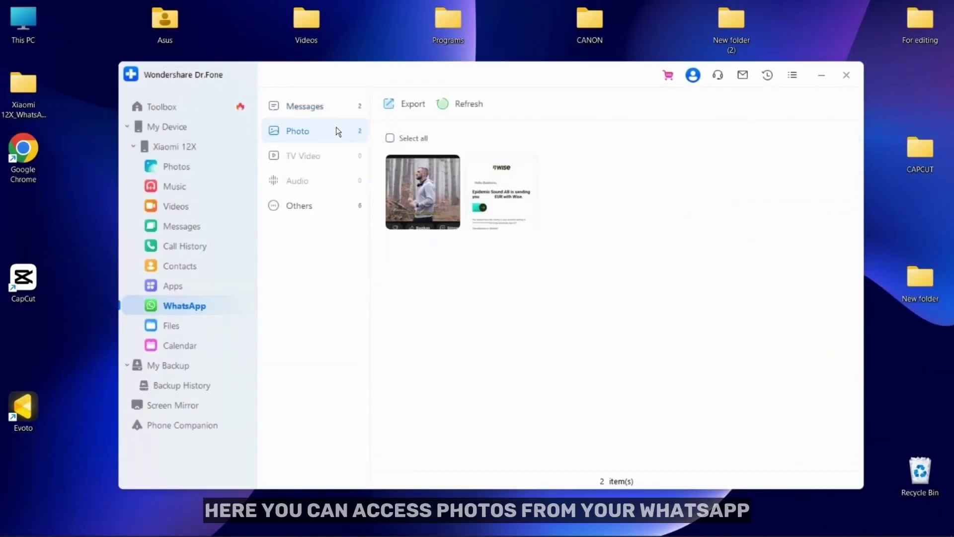
pyautogui.doubleClick(411, 185)
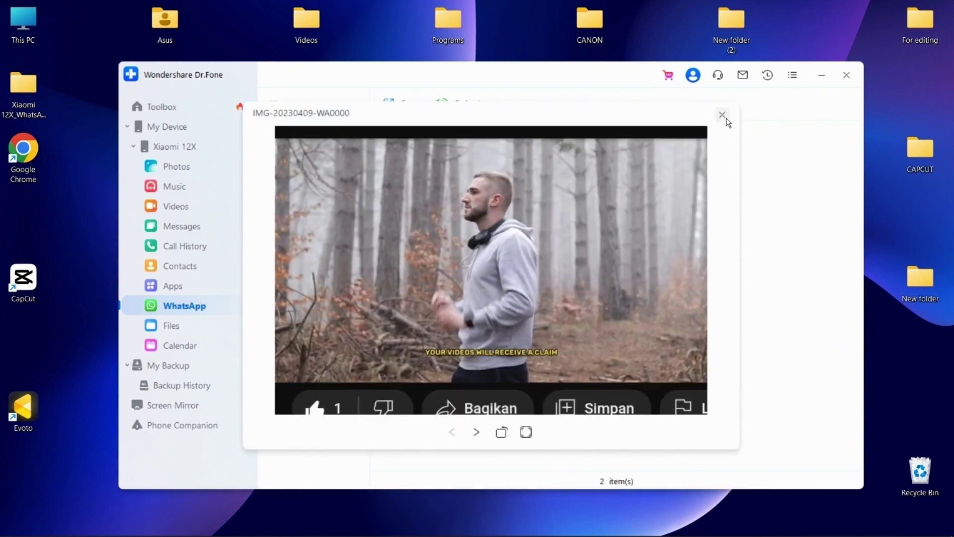
pyautogui.click(724, 117)
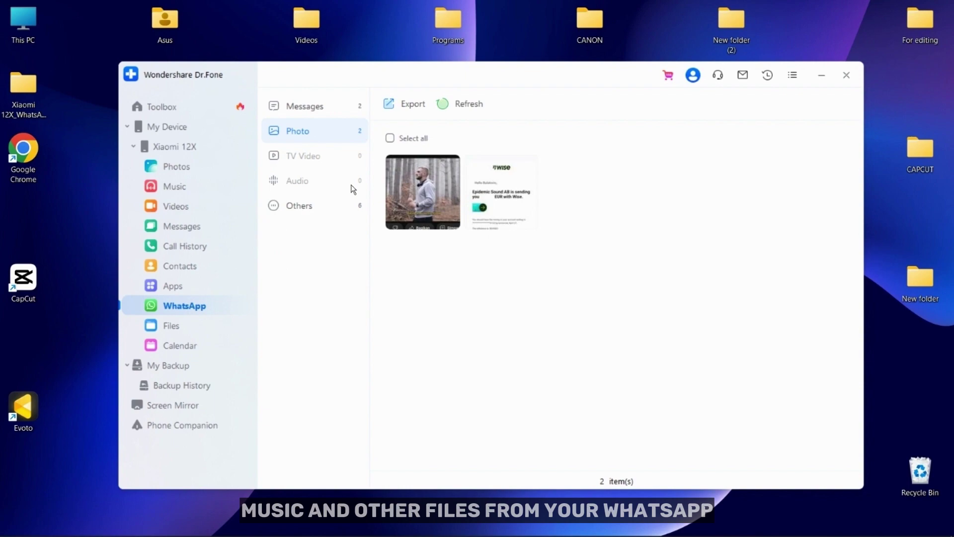
pyautogui.click(343, 208)
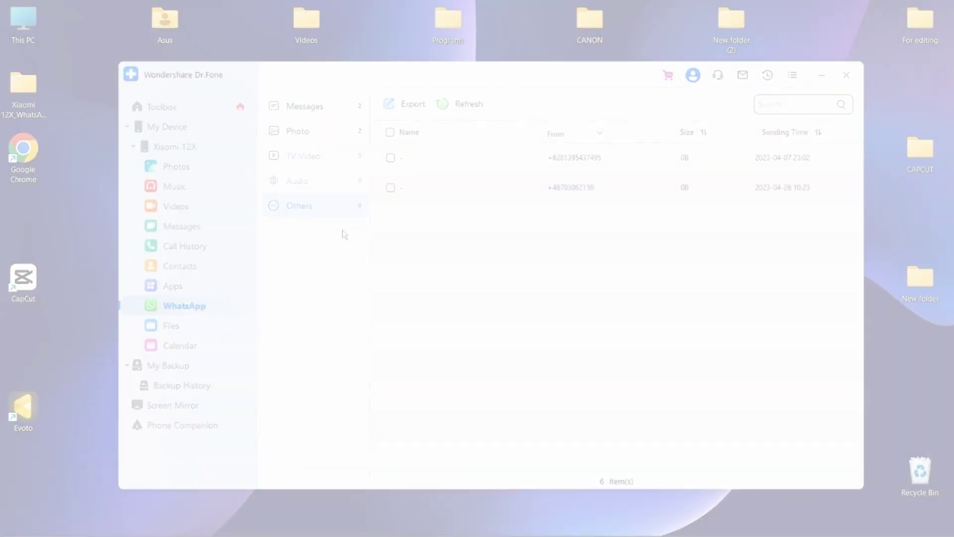